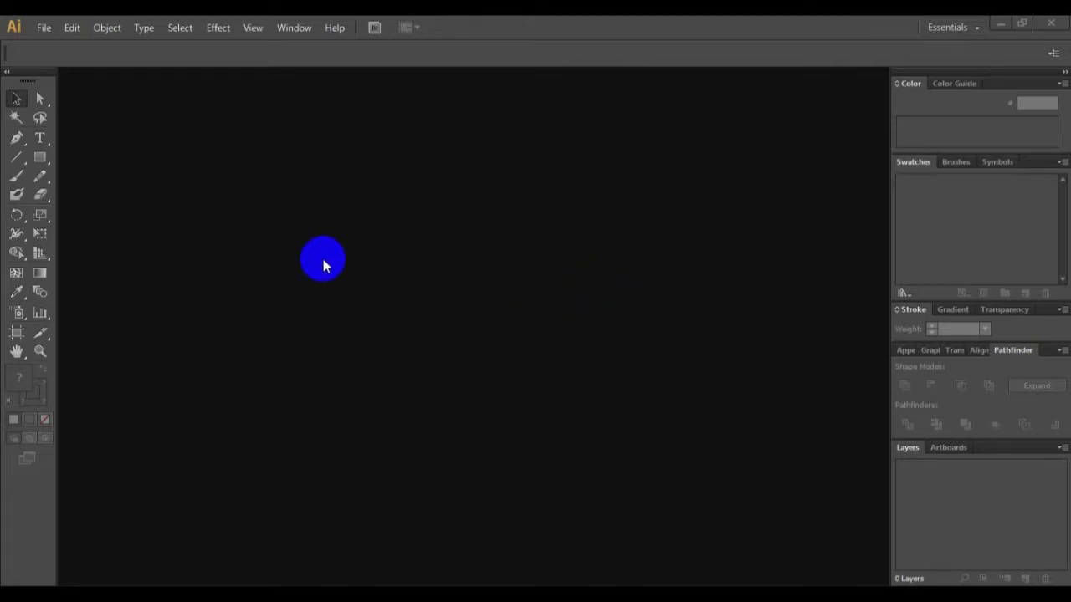
Create a new document with the Print profile, A4 size and portrait orientation.
left_click(44, 30)
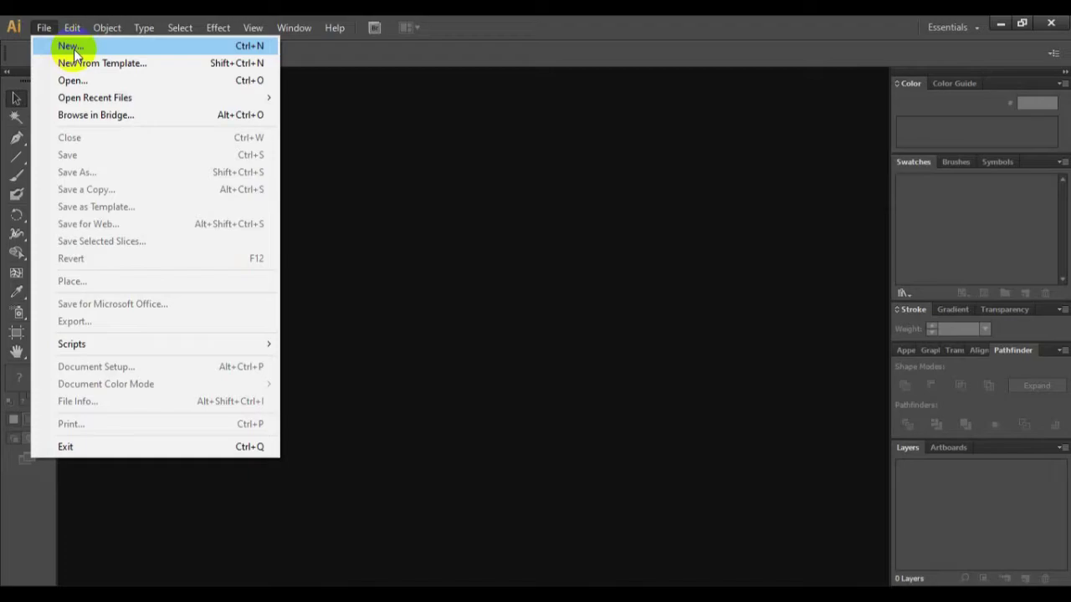
left_click(74, 49)
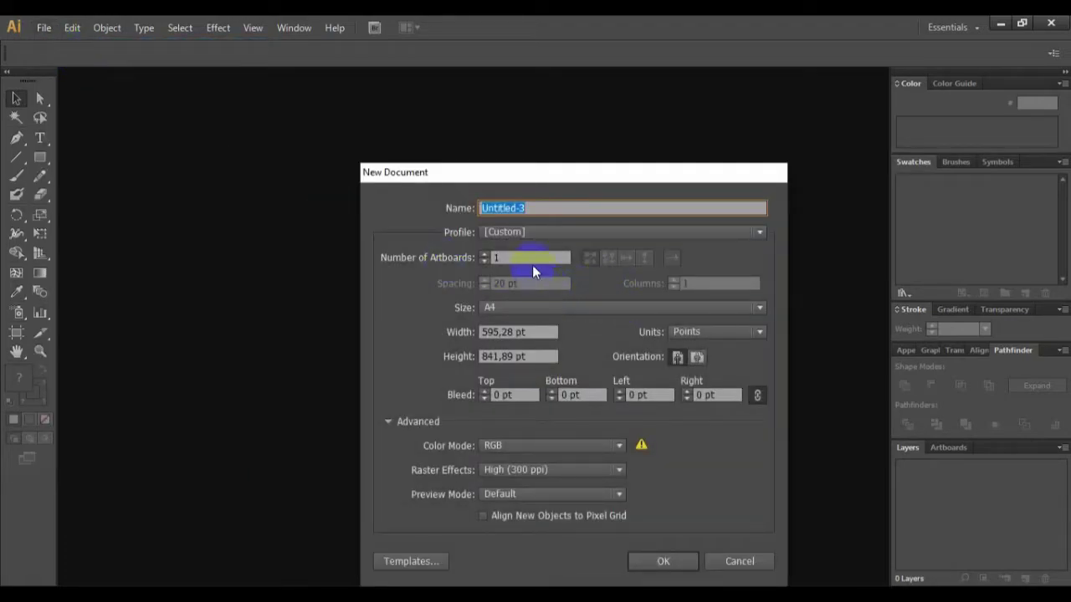
left_click(537, 237)
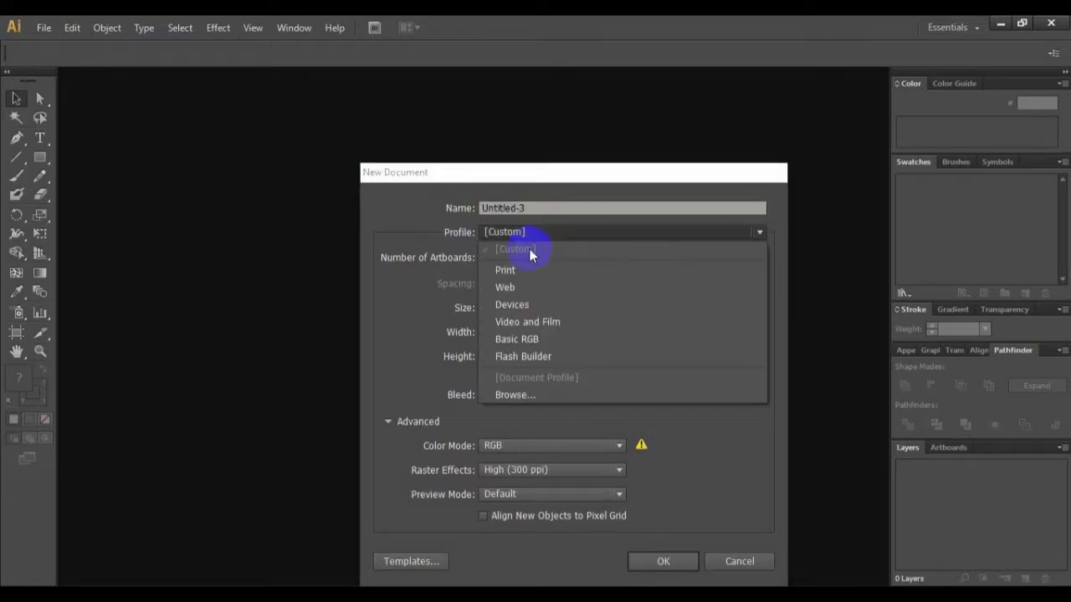
left_click(527, 276)
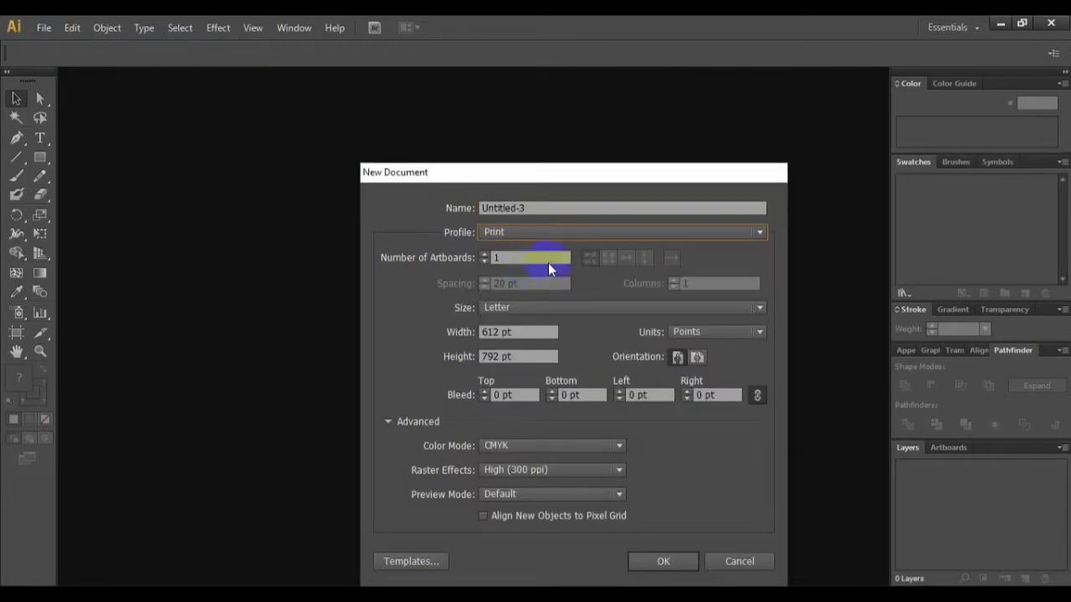
left_click(527, 311)
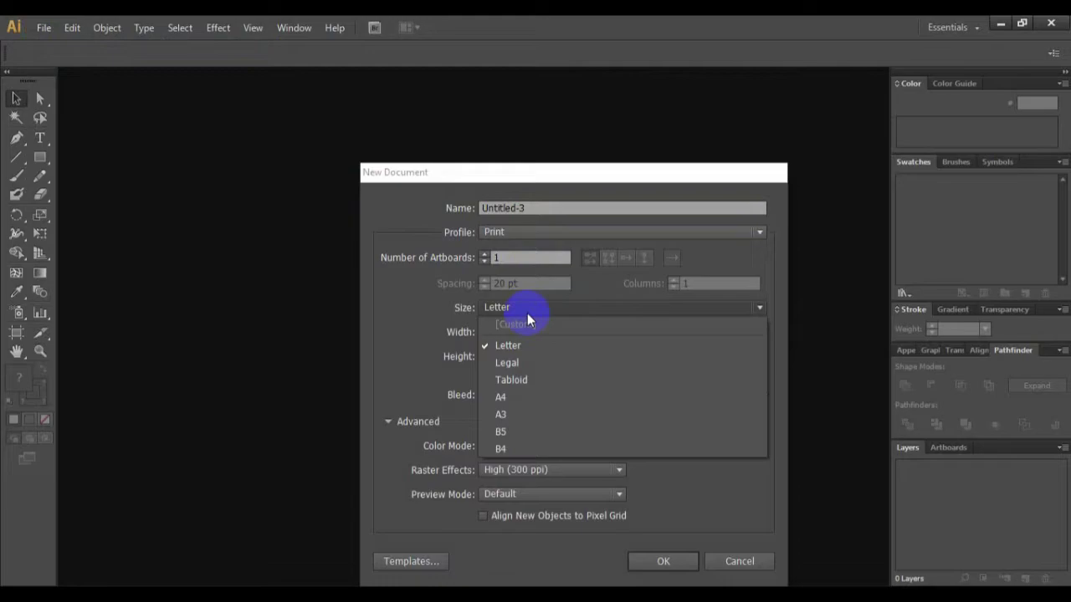
left_click(520, 395)
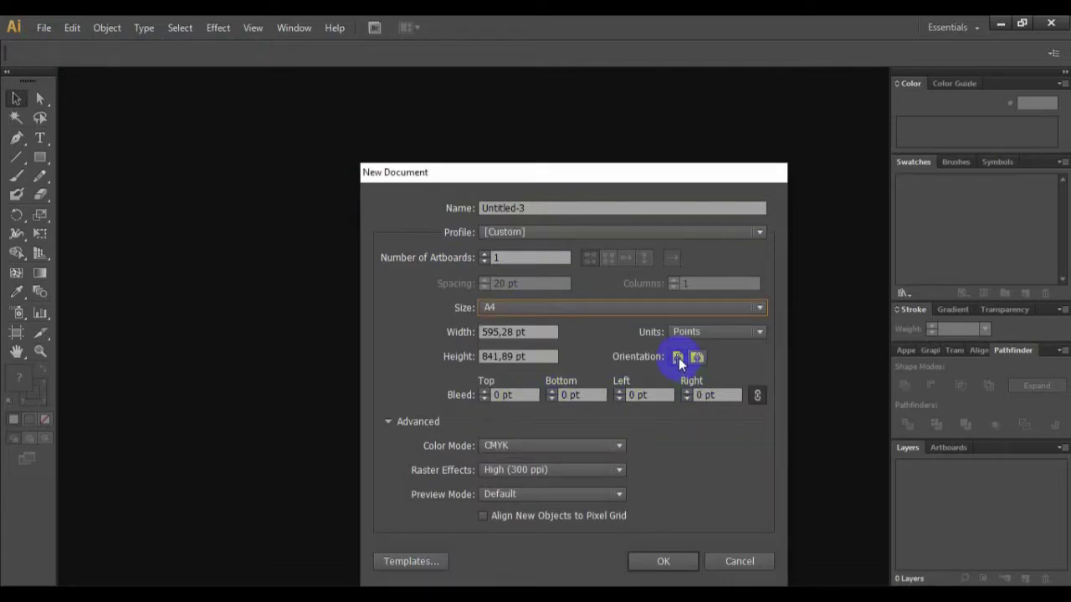
left_click(678, 358)
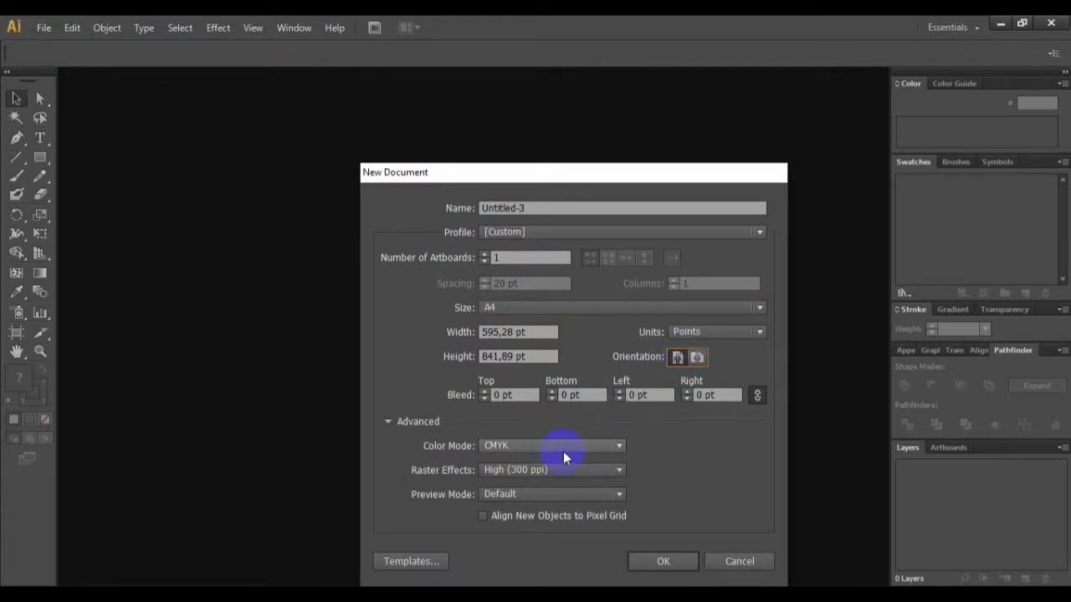
left_click(663, 562)
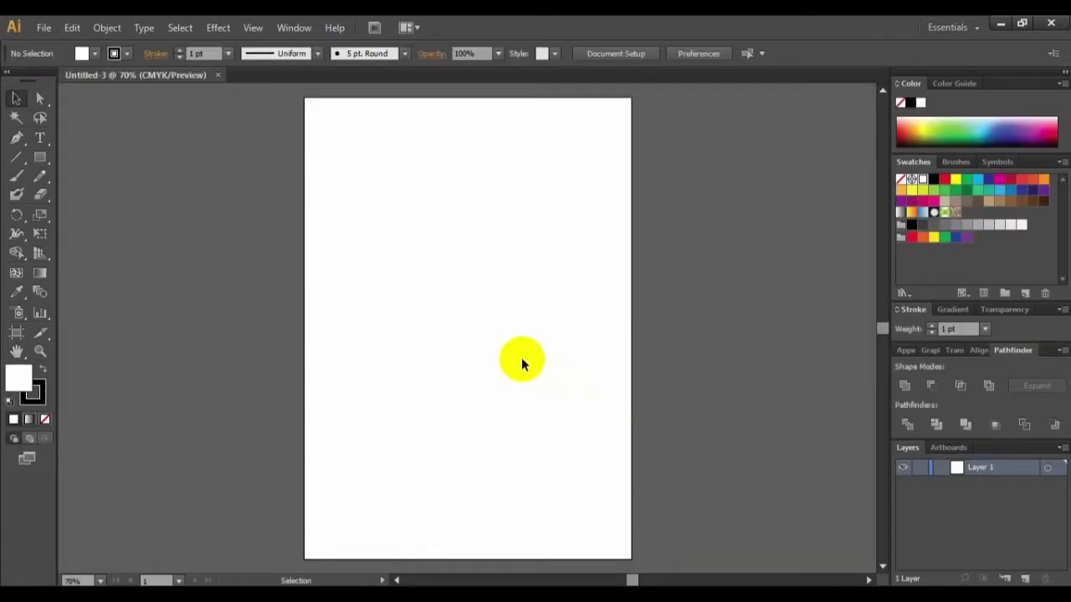
key("ctrl+plus")
key("ctrl+plus")
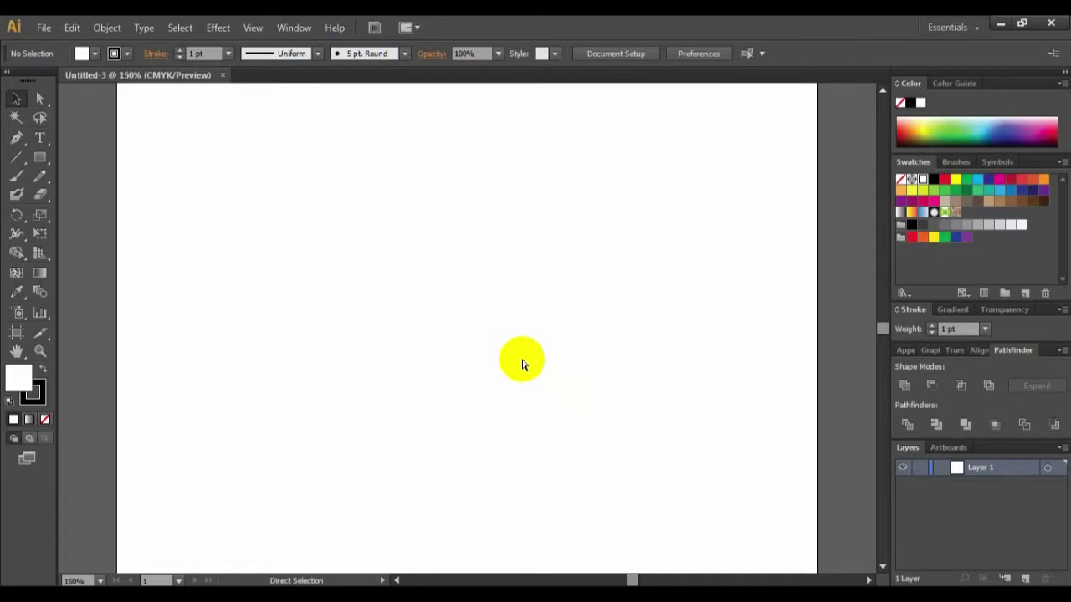
key("ctrl+minus")
key("ctrl+minus")
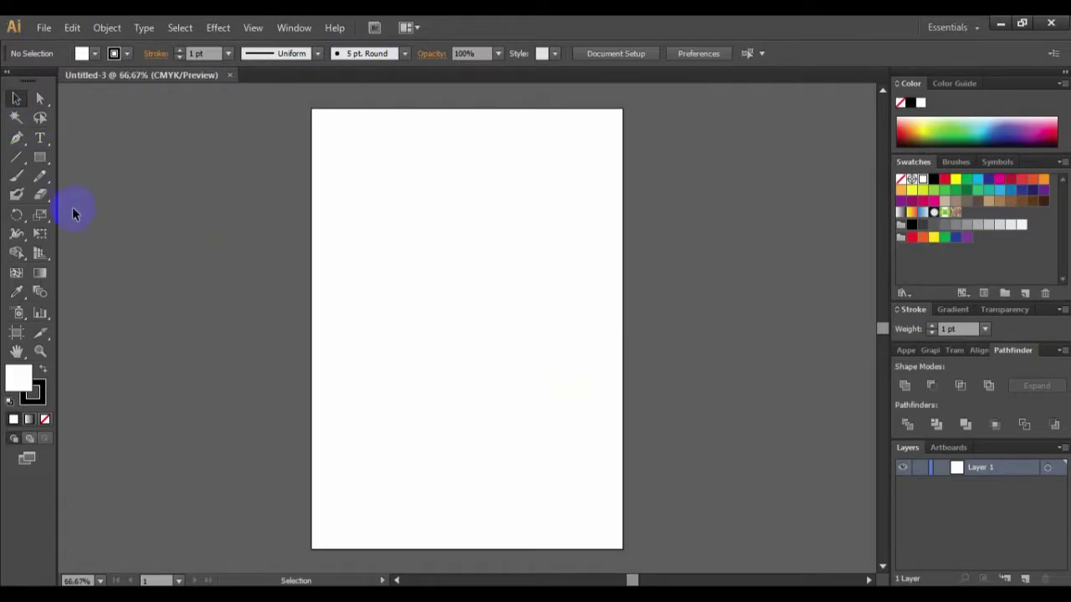
Set the fill to None and make the black stroke the active colour.
left_click(28, 383)
key("slash")
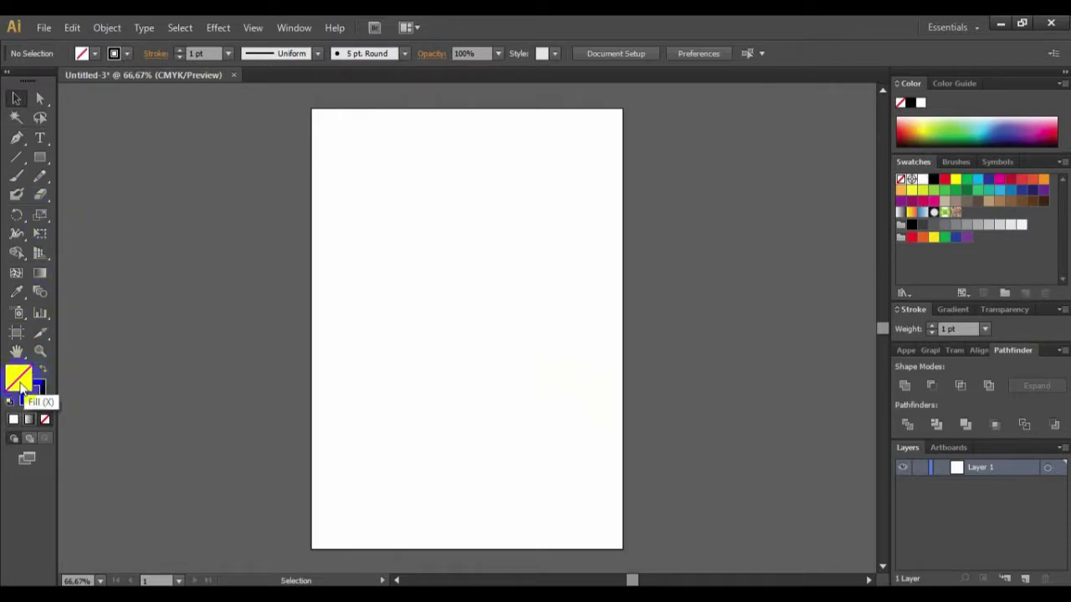
left_click(35, 387)
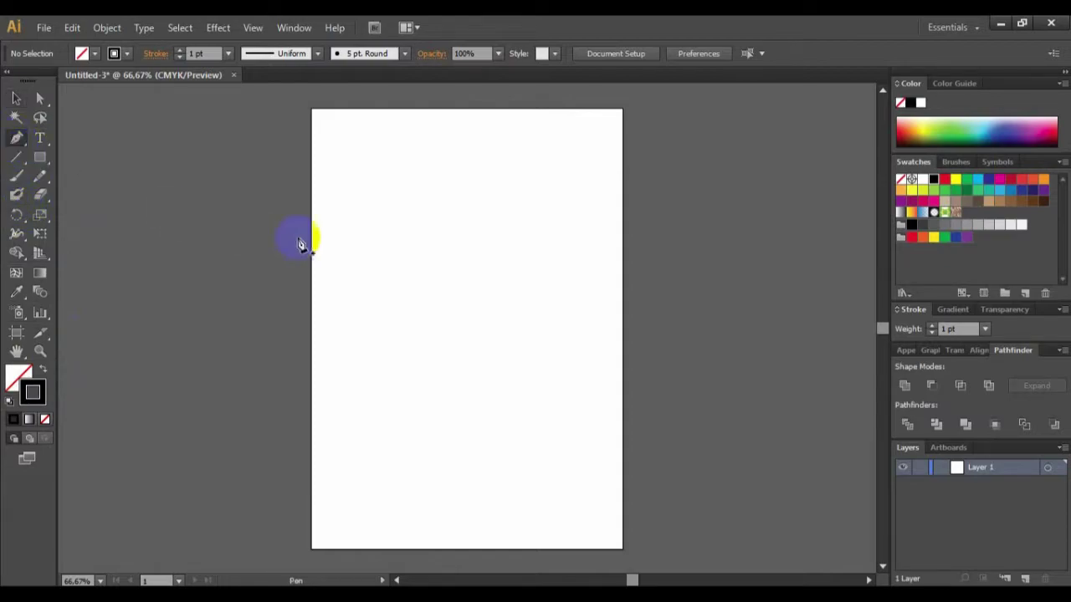
Start a flower outline with the Pen tool by drawing a rounded left petal in the upper part of the artboard.
left_click(16, 138)
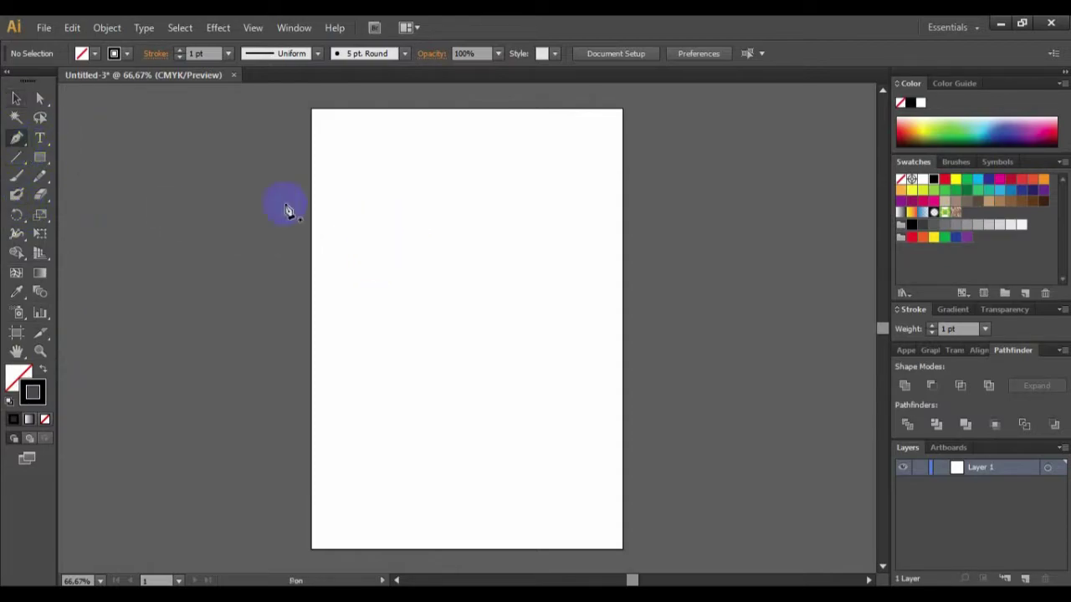
left_click(416, 238)
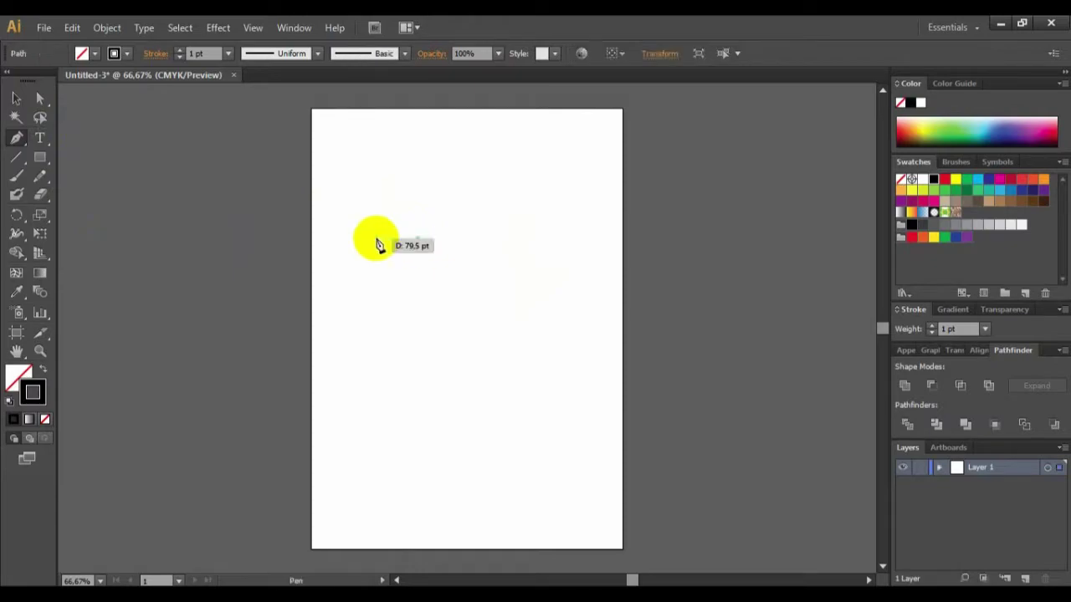
mouse_move(371, 218)
left_mouse_down()
mouse_move(377, 184)
mouse_move(421, 205)
mouse_move(406, 215)
left_mouse_up()
key("ctrl+z")
left_click(416, 208)
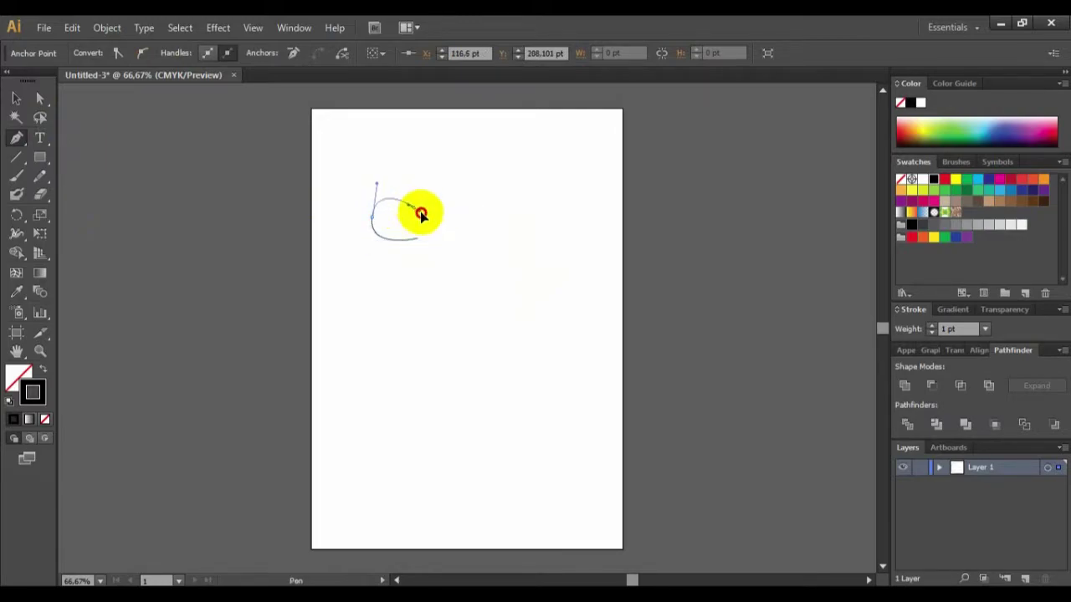
mouse_move(421, 214)
left_mouse_down()
mouse_move(429, 169)
mouse_move(459, 173)
mouse_move(447, 200)
mouse_move(454, 213)
left_mouse_up()
left_click(416, 209)
Continue the flower path with curved top and upper-right petals, meeting in sharp corners near the flower's centre.
key("ctrl")
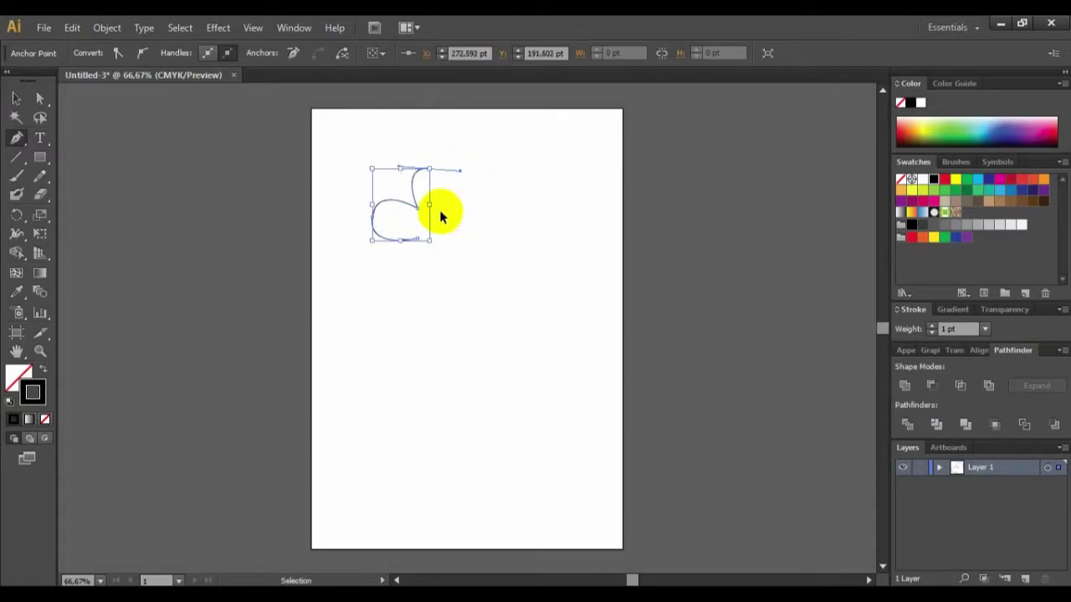
key("ctrl+z")
left_click_drag(446, 214, 442, 210)
key("ctrl+z")
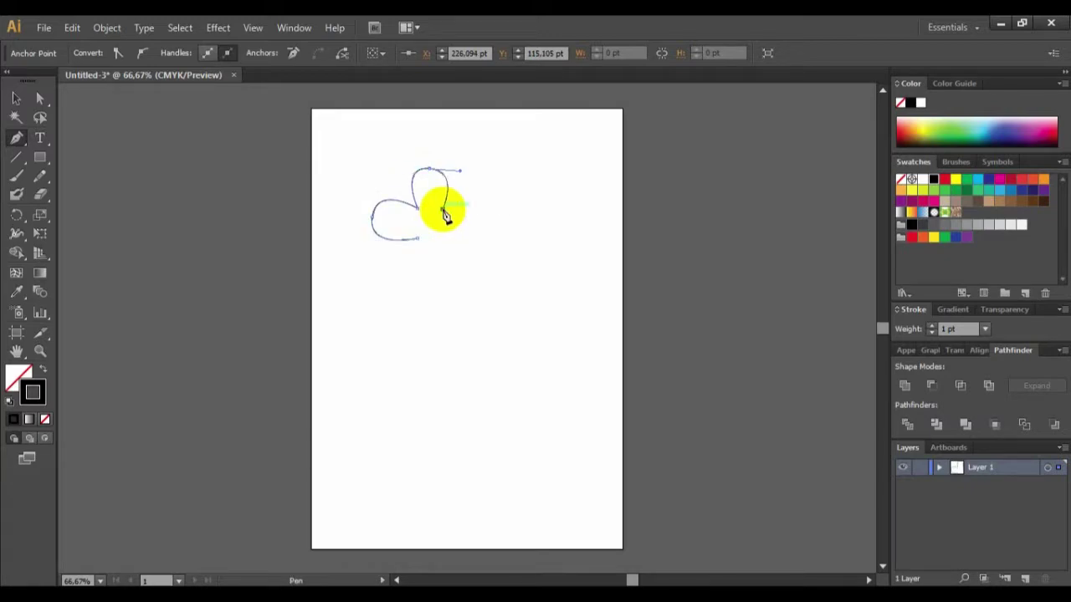
left_click_drag(486, 205, 497, 232)
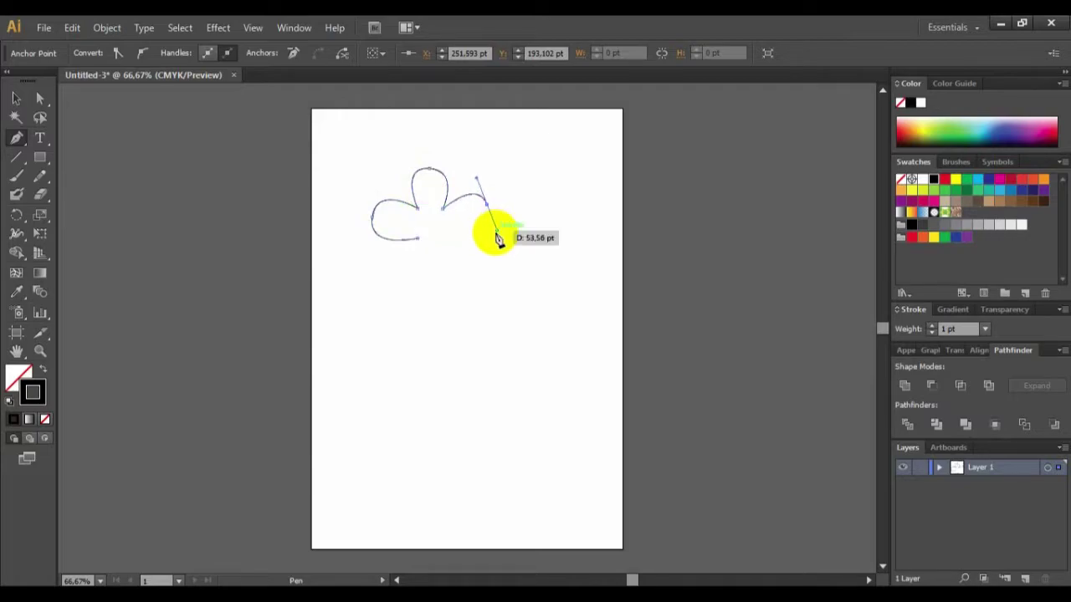
left_click(450, 227)
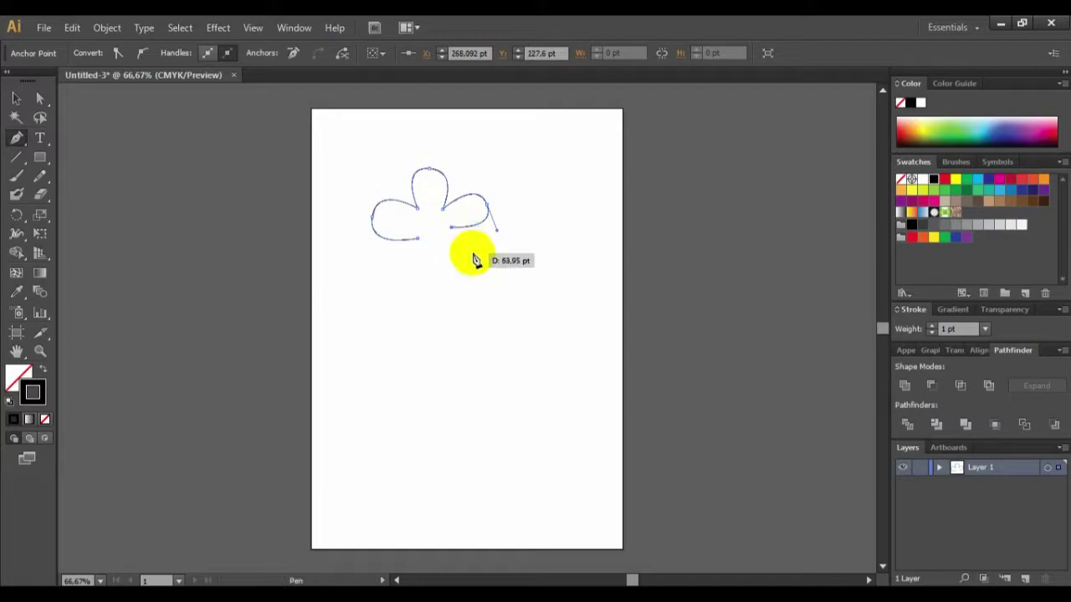
Add the lower-right and bottom petals and close the path at its starting point to complete the five-petal flower.
mouse_move(472, 253)
left_mouse_down()
mouse_move(457, 277)
mouse_move(468, 269)
left_mouse_up()
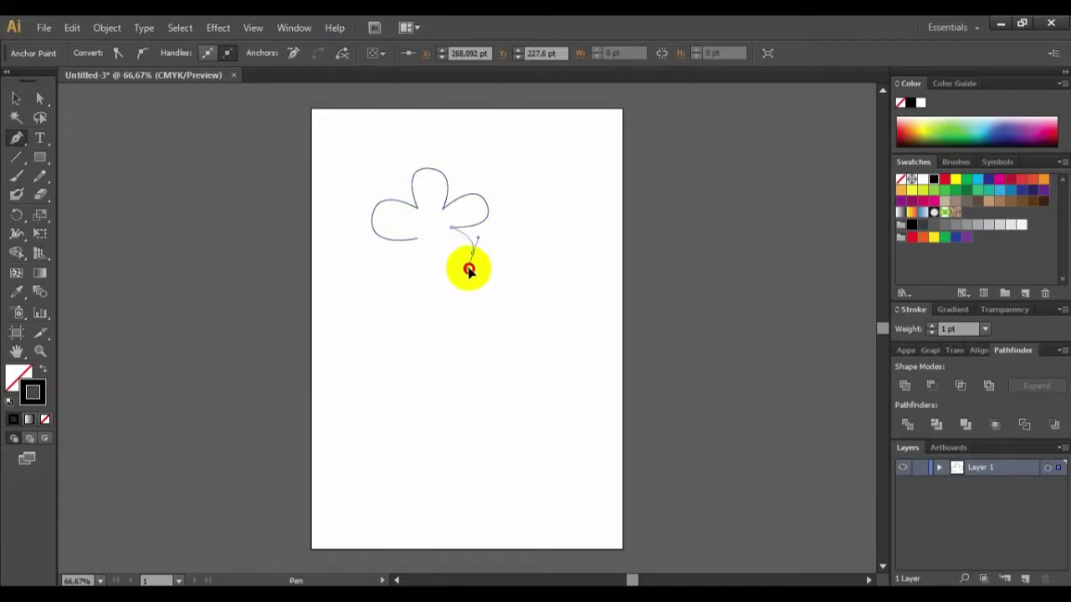
key("ctrl+z")
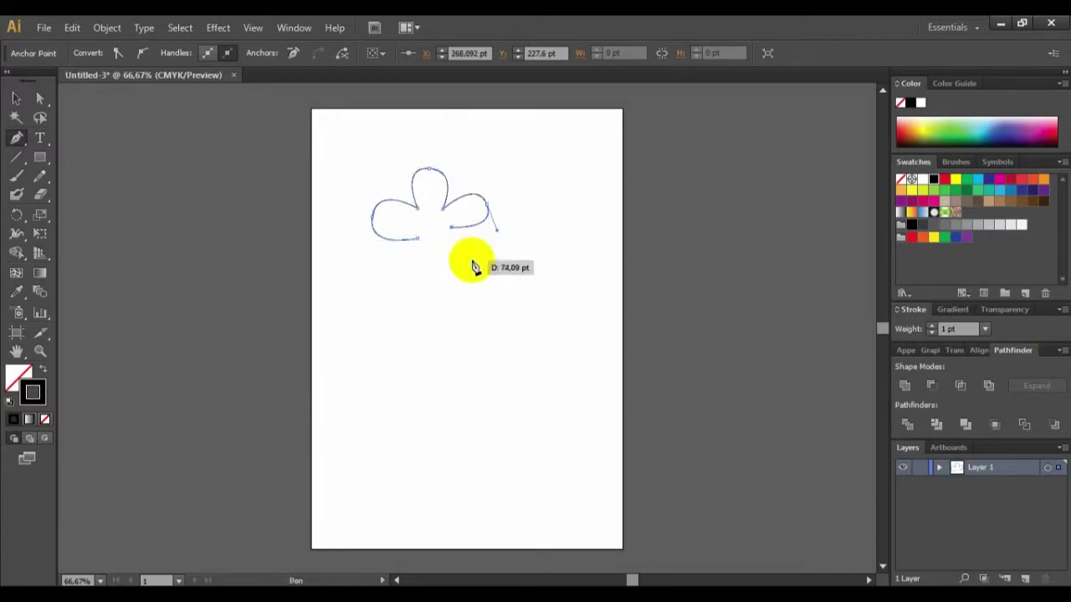
left_click_drag(475, 262, 392, 280)
left_click(398, 281)
mouse_move(418, 240)
left_mouse_down()
mouse_move(414, 250)
mouse_move(421, 243)
left_mouse_up()
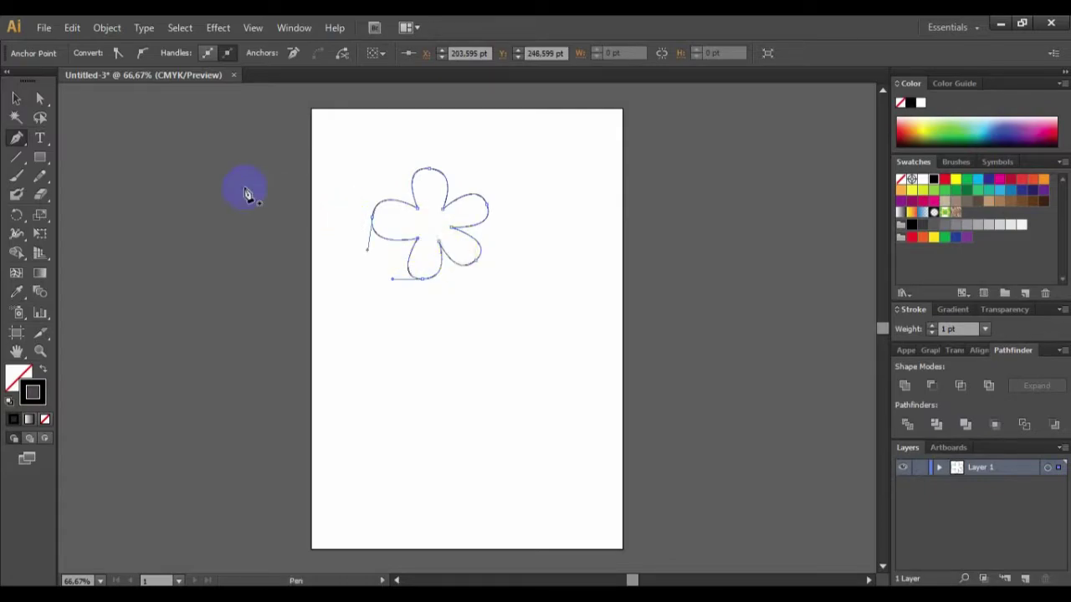
Enlarge the flower slightly downward and to the right, and deselect it.
left_click(16, 99)
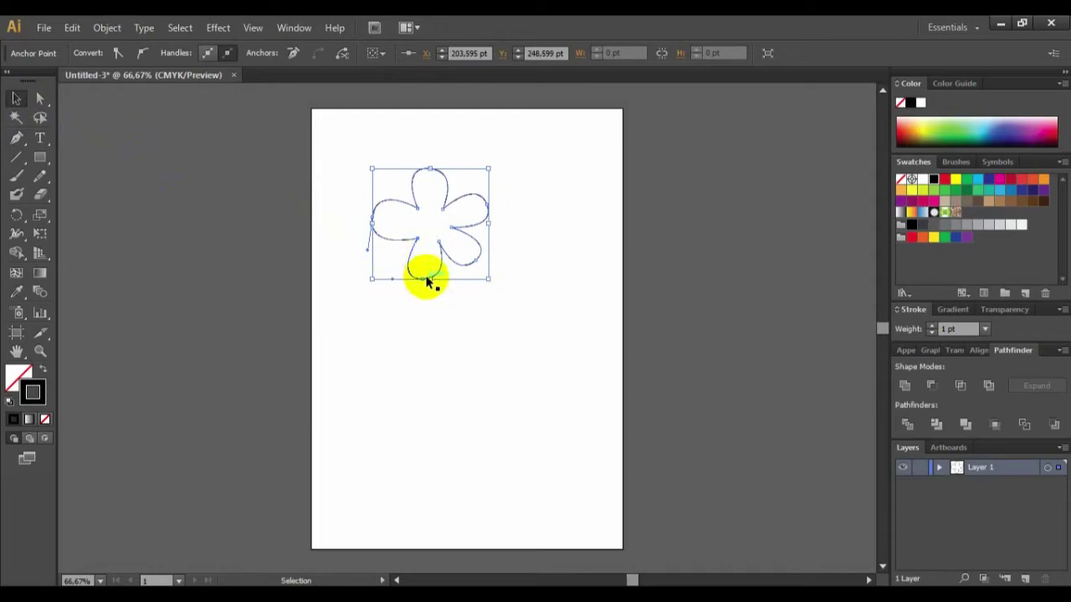
left_click_drag(428, 279, 430, 292)
left_click_drag(490, 227, 508, 232)
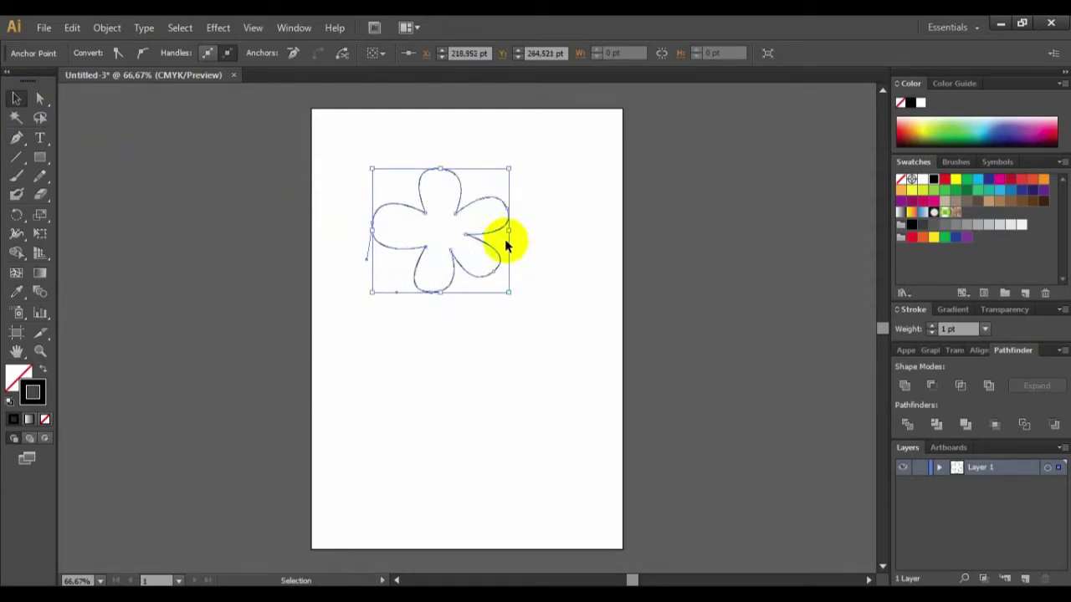
left_click(570, 231)
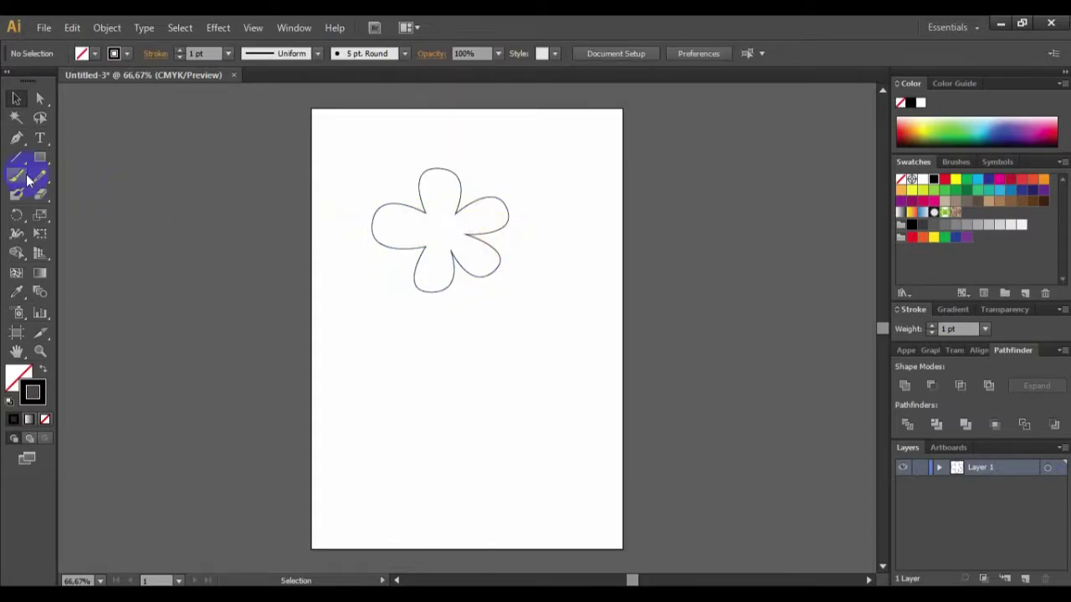
Draw an S-curved stem with the Pen tool from the notch between the two lower petals downward, and deselect it.
left_click(16, 138)
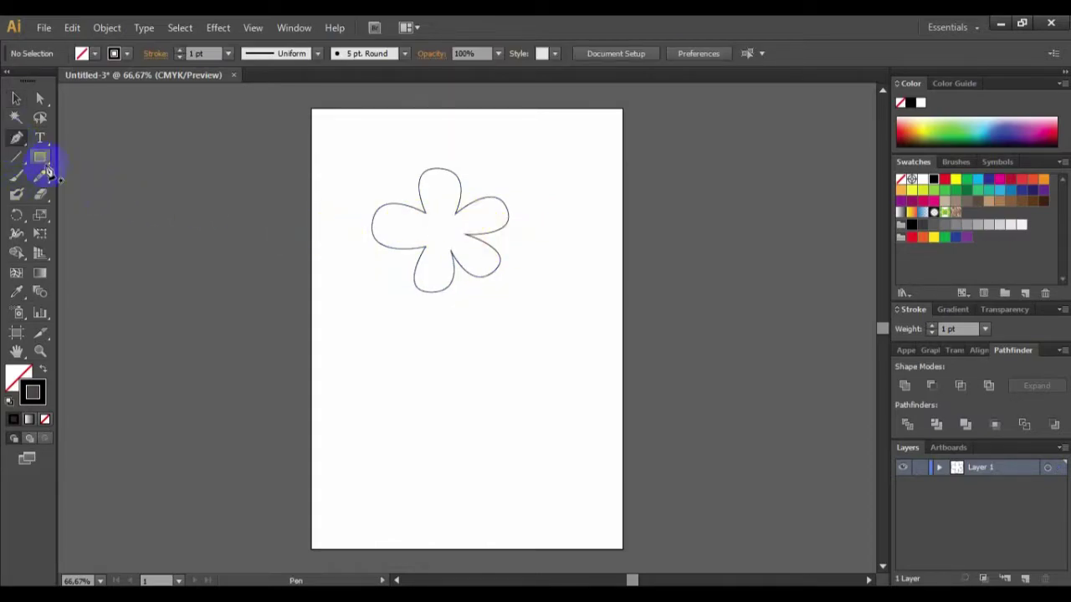
left_click(452, 257)
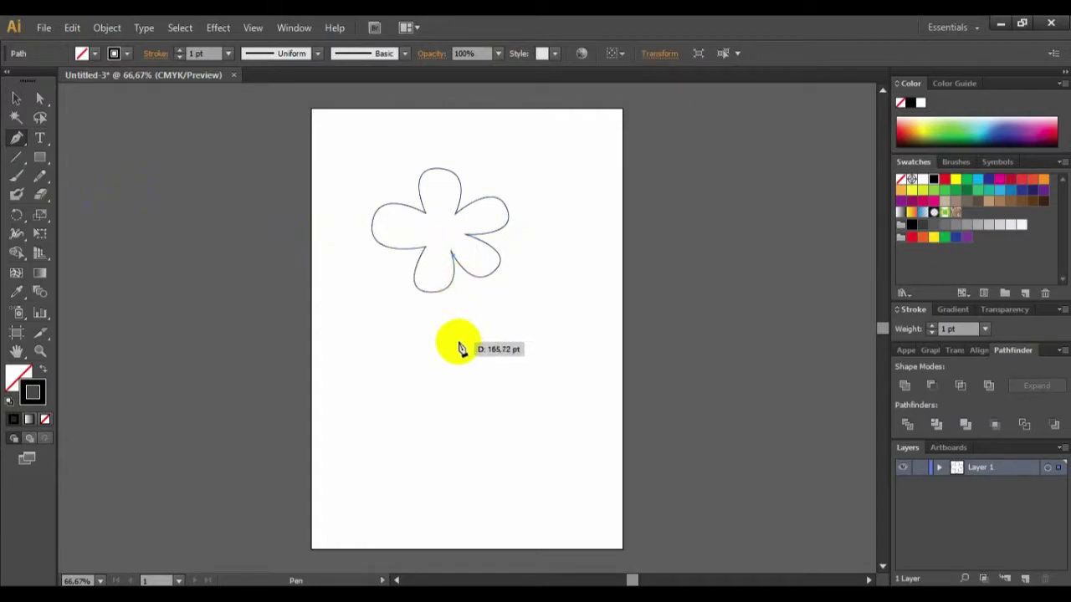
left_click_drag(453, 344, 427, 384)
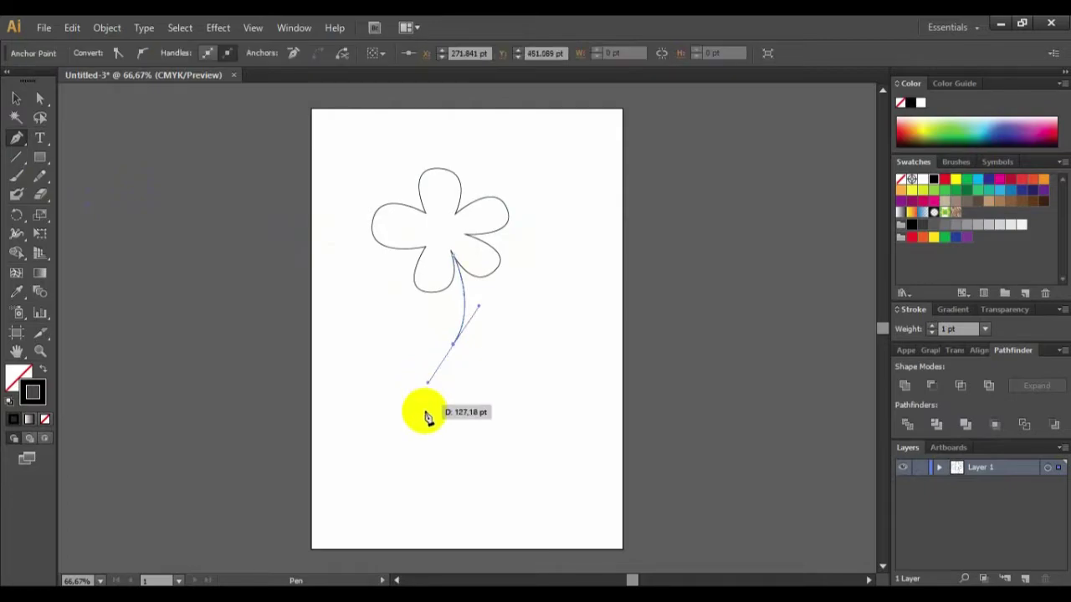
left_click(421, 426)
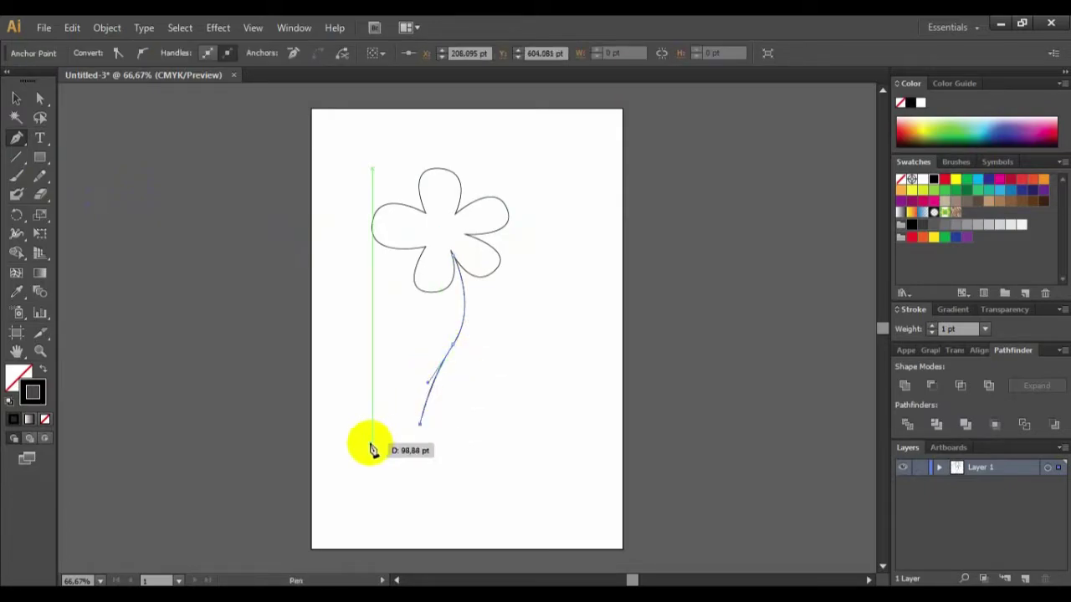
key("ctrl")
left_click(16, 98)
left_click(381, 326)
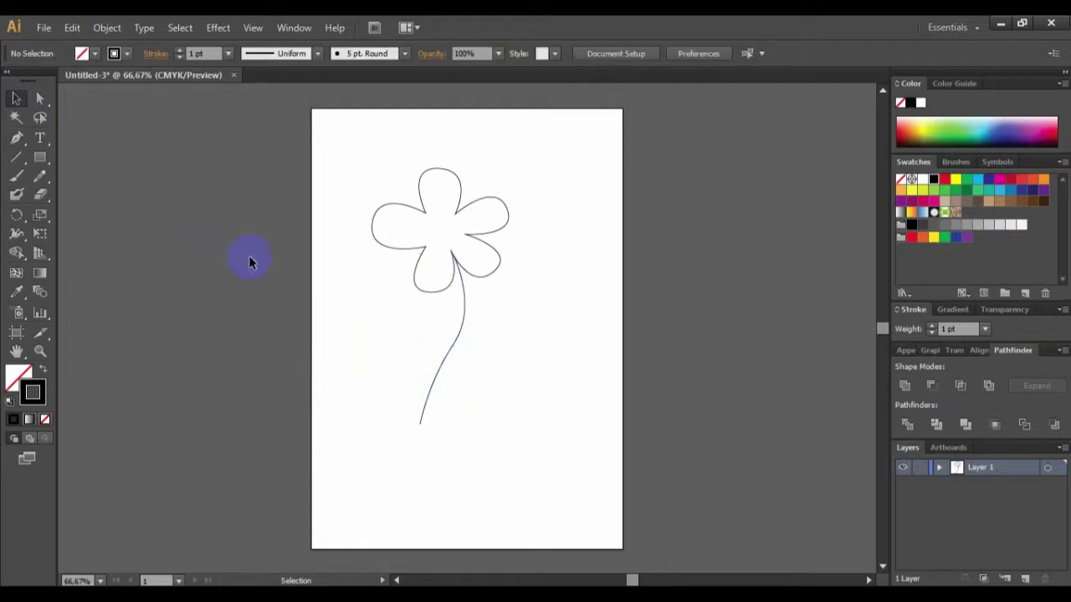
Draw the zigzag top edge of the grass with the Pen tool, straight-sided peaks running across the foot of the stem.
left_click(17, 137)
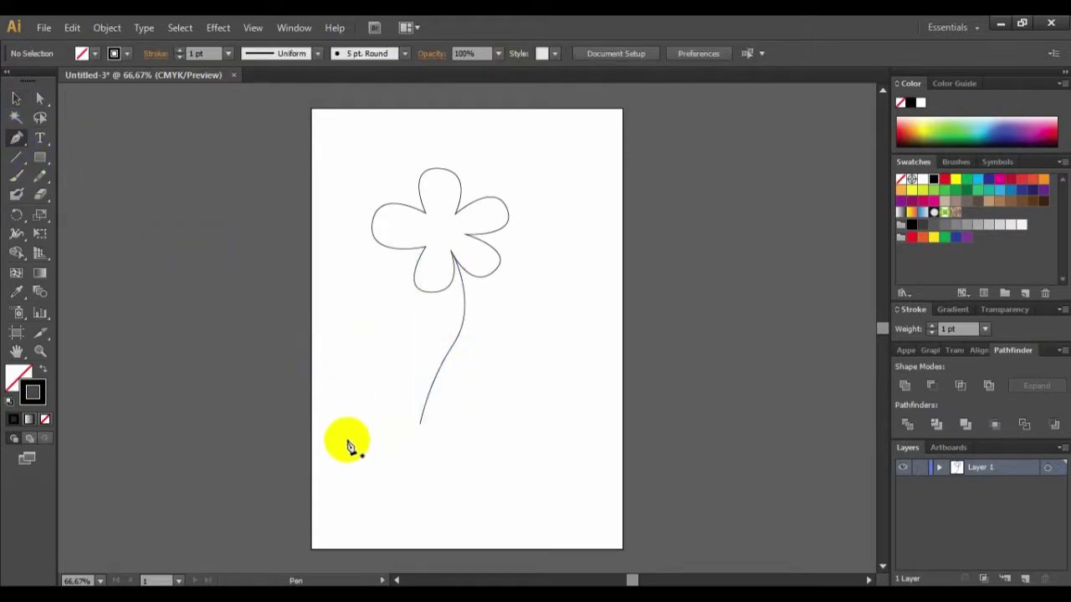
left_click_drag(347, 441, 402, 428)
left_click(400, 418)
left_click(406, 439)
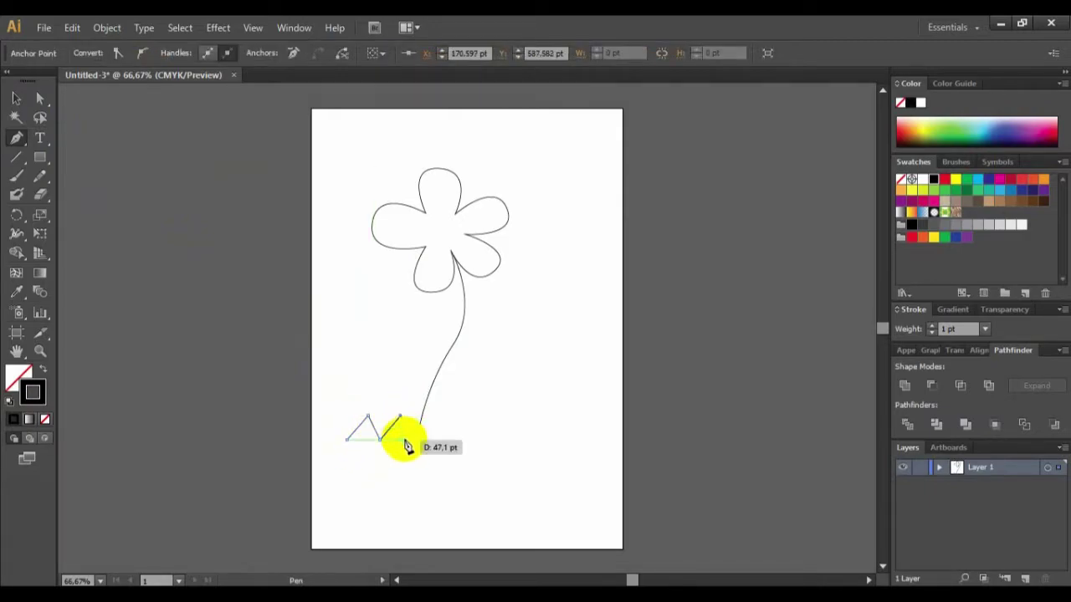
left_click(419, 418)
left_click(431, 440)
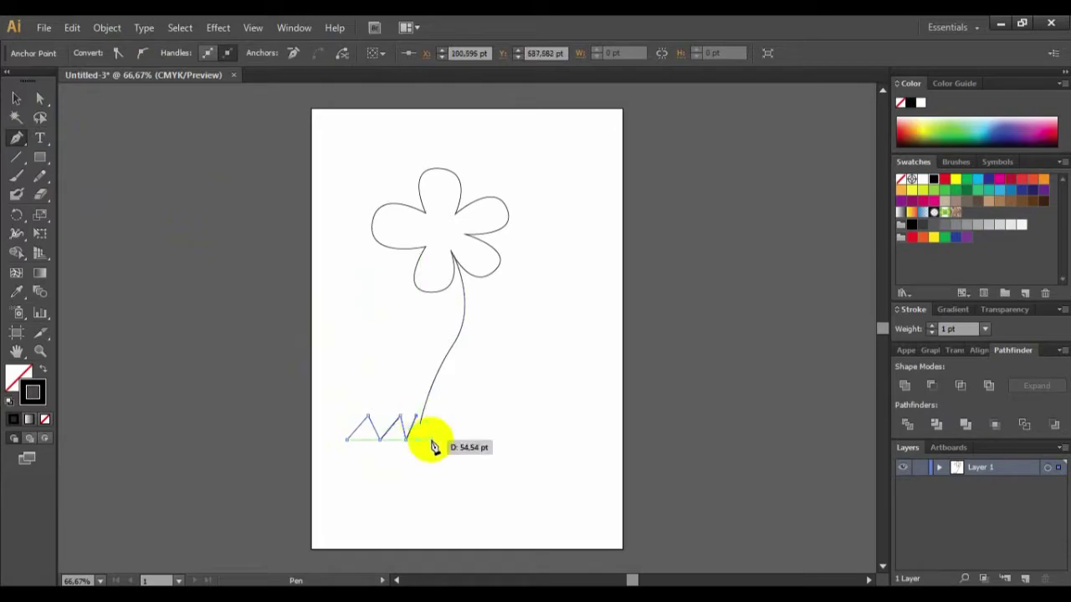
left_click(456, 418)
left_click(467, 438)
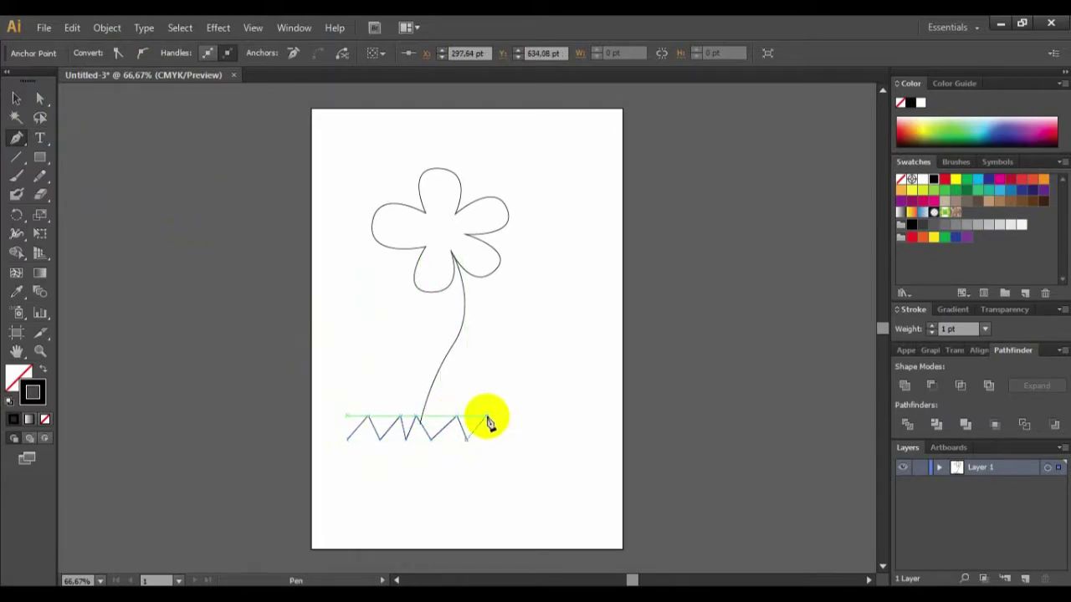
left_click(487, 416)
left_click(508, 438)
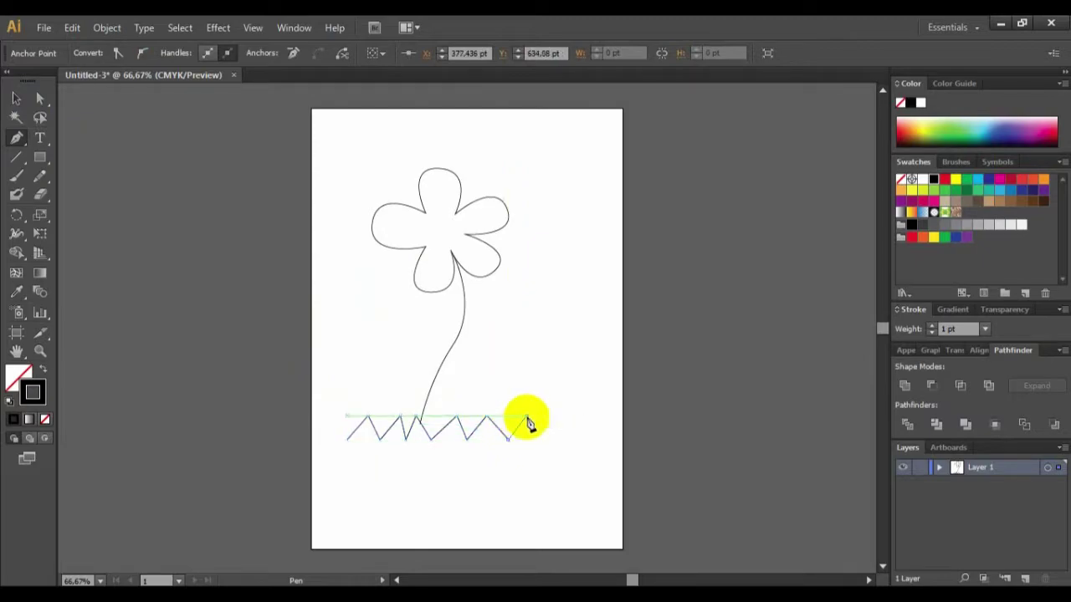
left_click(528, 417)
left_click(553, 416)
Complete the grass with straight side edges and a flat base, closing the path at its starting point.
left_click(560, 462)
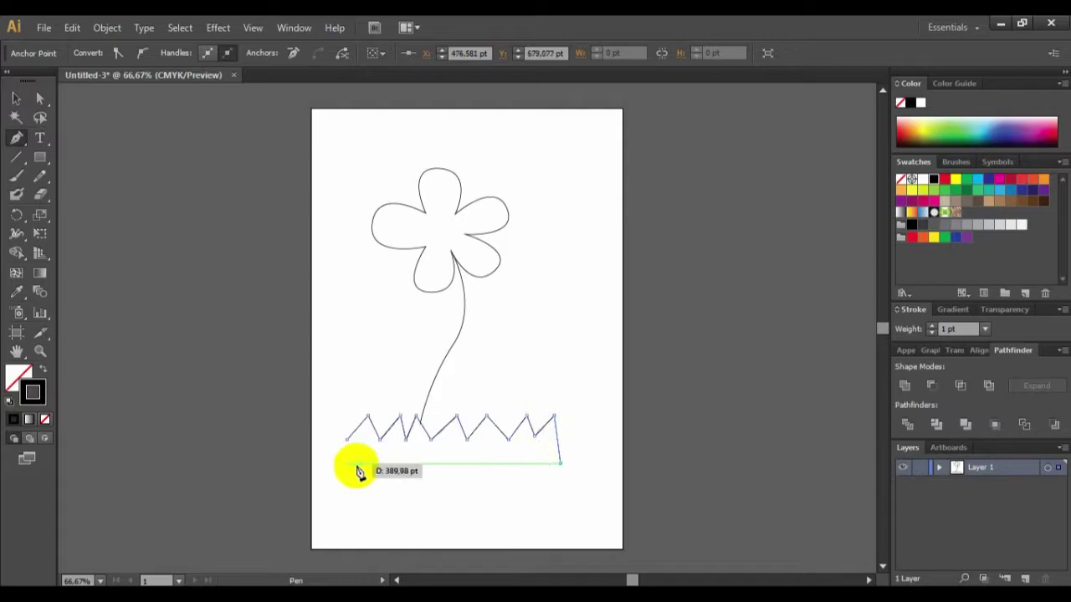
left_click(343, 462)
left_click(346, 440)
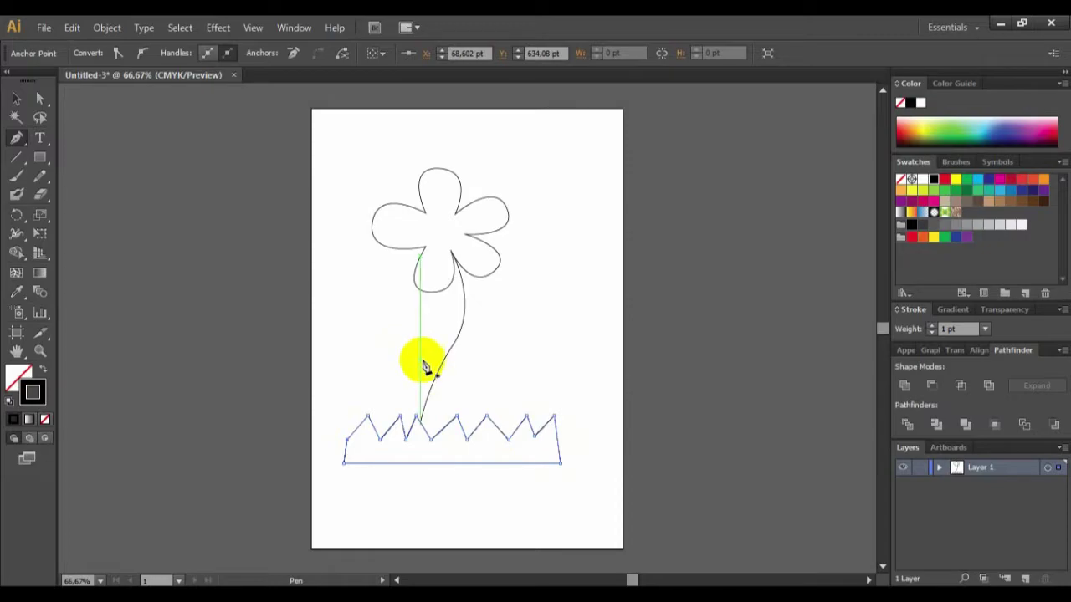
Draw a small pointed, curved leaf with the Pen tool between the stem and its left side, and deselect it.
left_click_drag(420, 359, 391, 399)
left_click(16, 98)
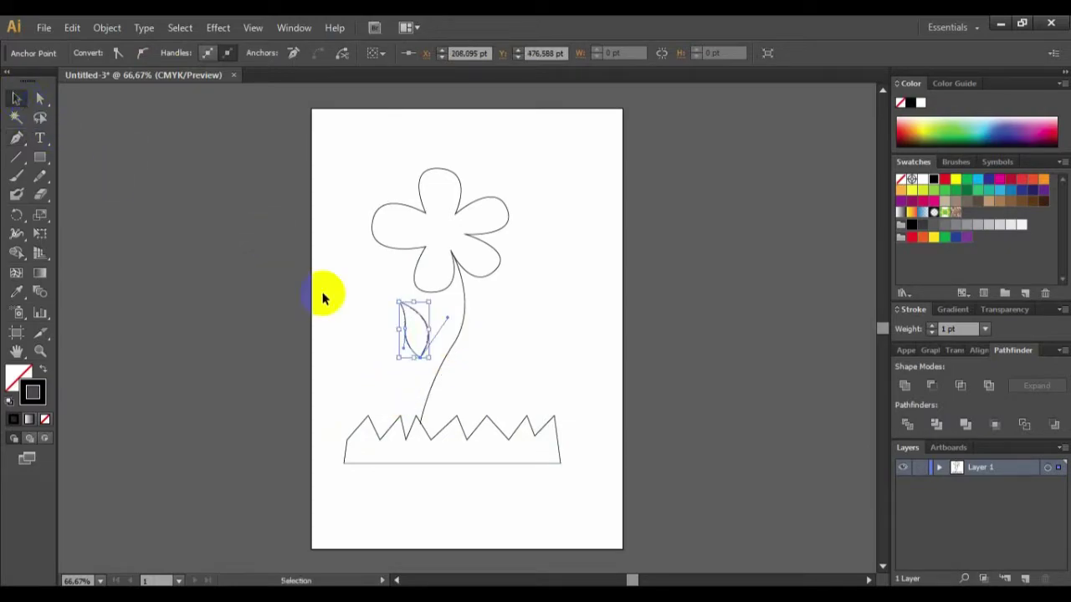
left_click(507, 333)
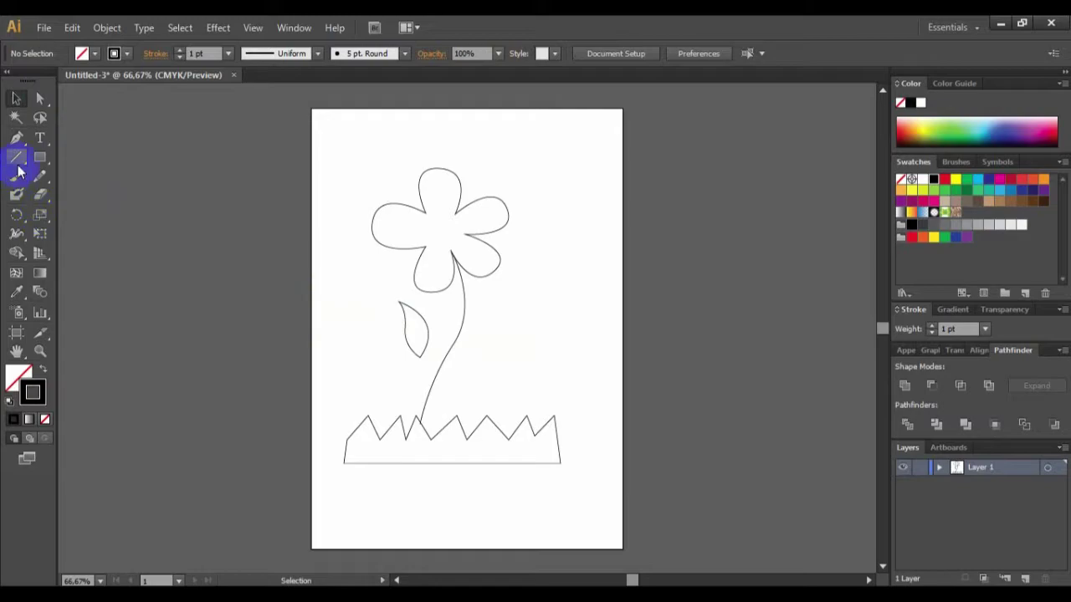
Draw a second curved leaf on the right of the stem with the Pen tool, and attach its base to the stem.
left_click(17, 137)
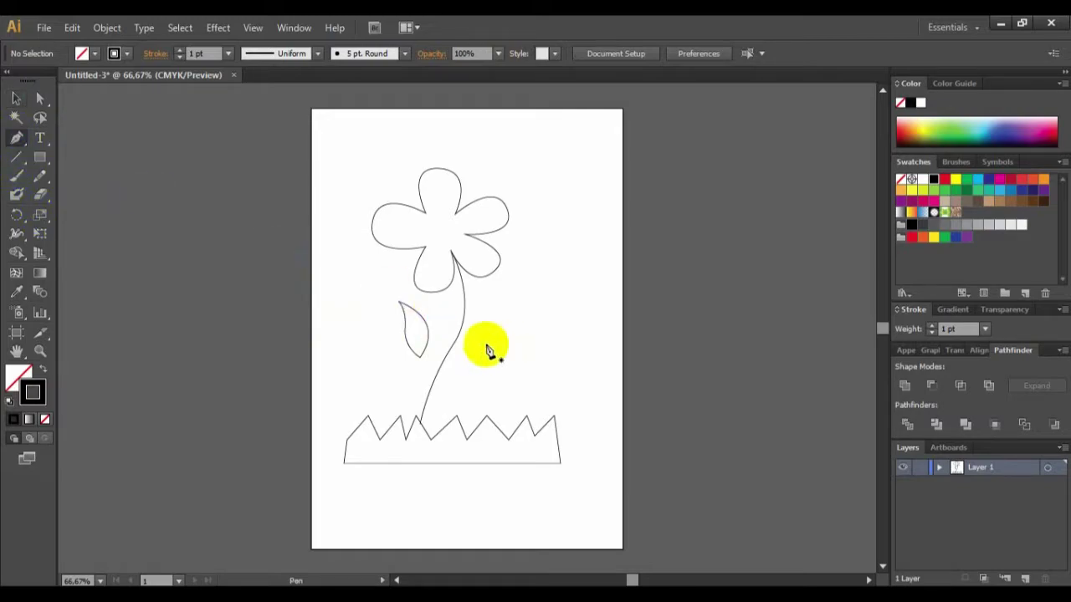
left_click_drag(501, 336, 421, 335)
left_click(20, 100)
left_click(543, 269)
left_click_drag(535, 345, 488, 335)
left_click(528, 289)
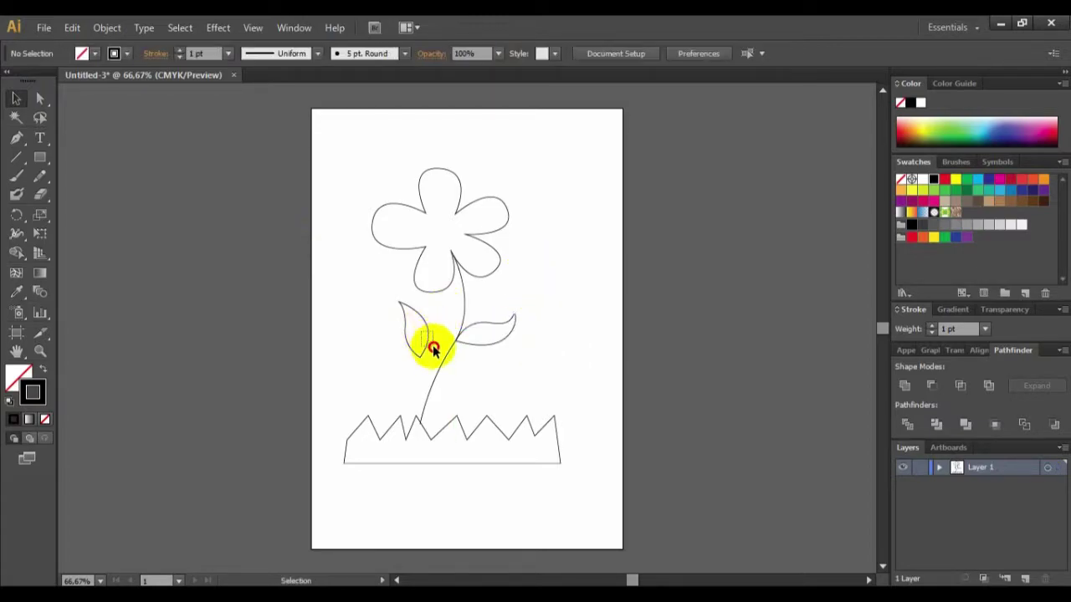
Move the left leaf over so its base sits on the stem, adjust its placement slightly, and deselect it.
left_click_drag(410, 312, 434, 322)
left_click(569, 299)
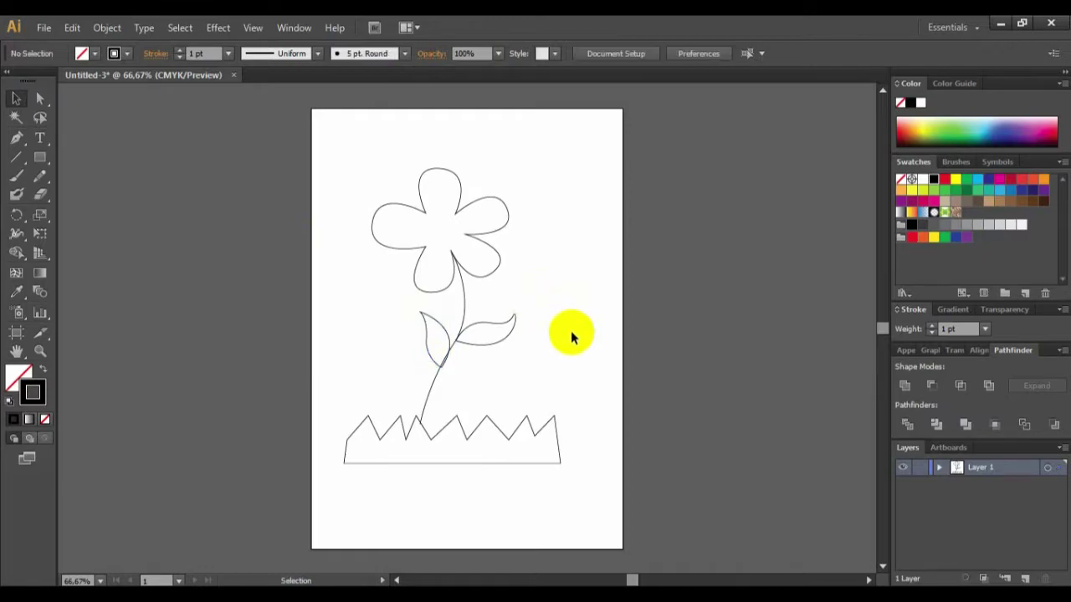
left_click(437, 318)
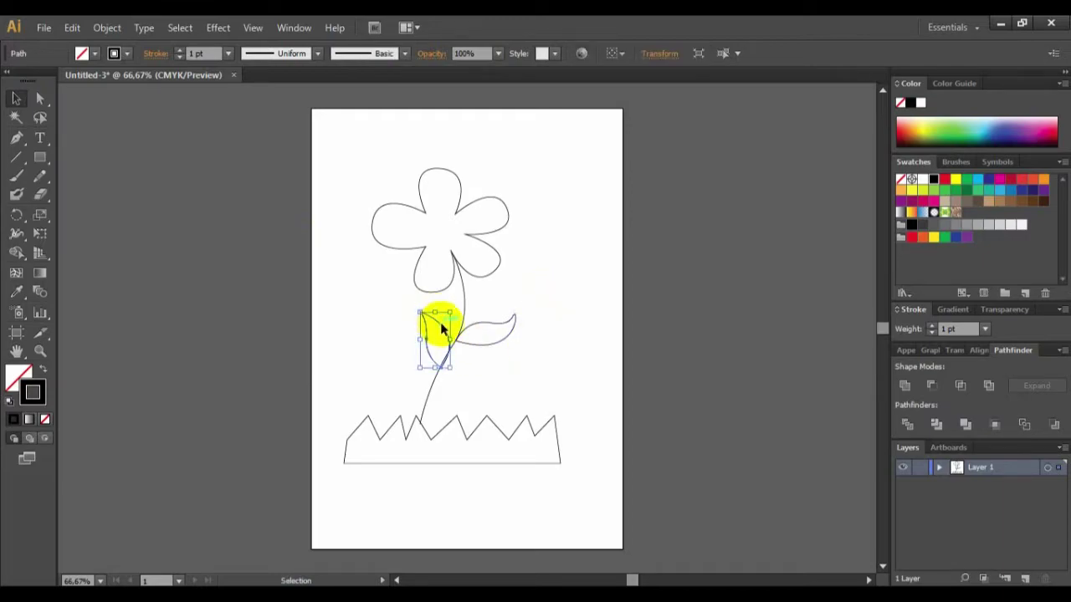
left_click(598, 270)
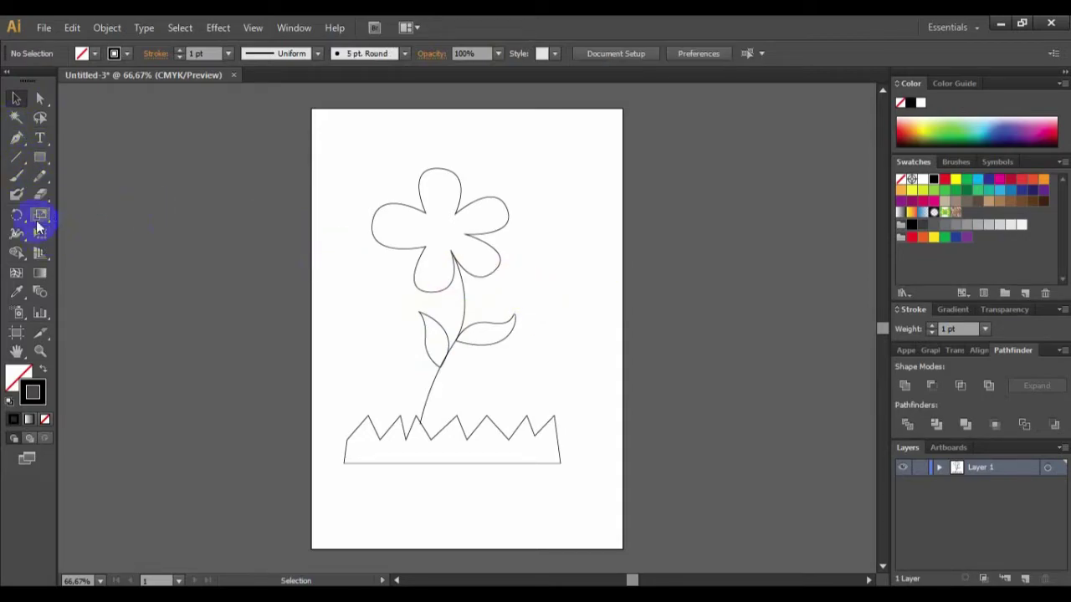
left_click_drag(41, 167, 77, 175)
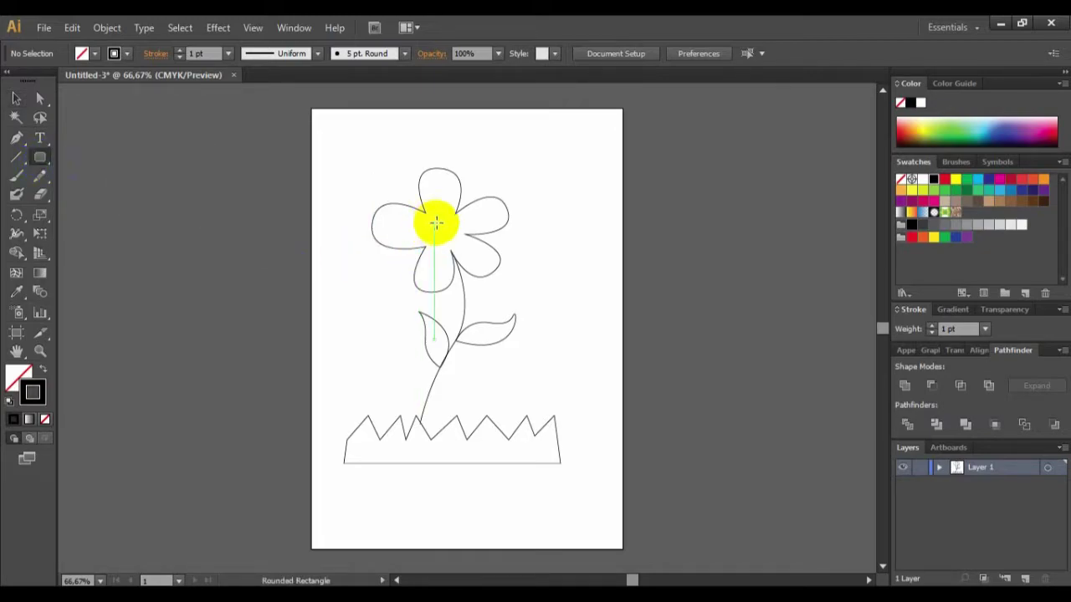
left_click_drag(431, 216, 461, 243)
left_click(115, 151)
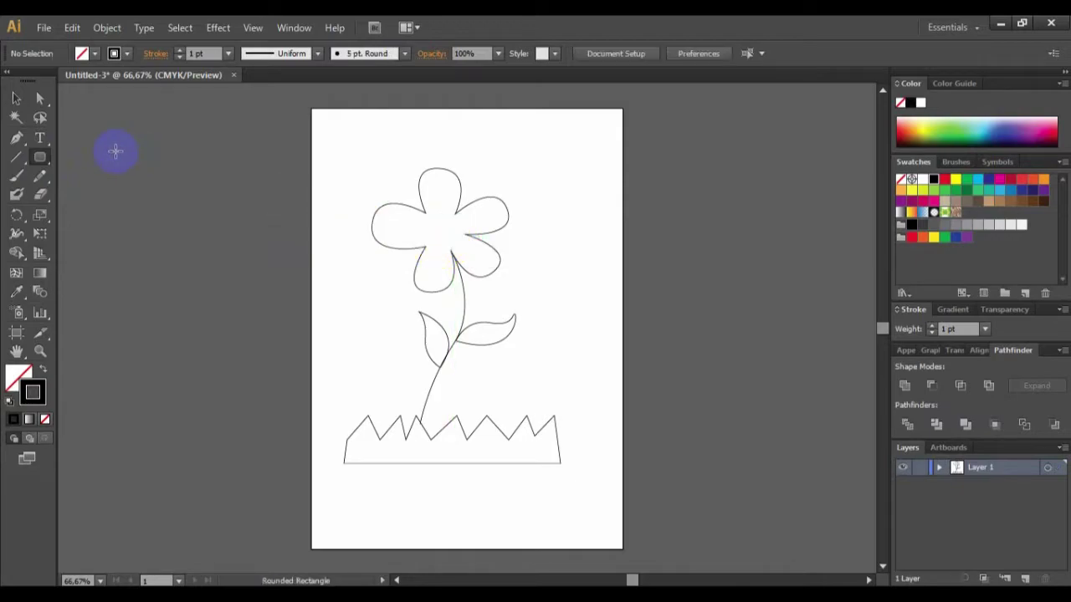
Draw a circle with the Ellipse tool in the flower's middle, enlarge it slightly to fit between the petals, and deselect it.
left_click_drag(50, 164, 85, 194)
left_click_drag(428, 220, 457, 240)
left_click(16, 98)
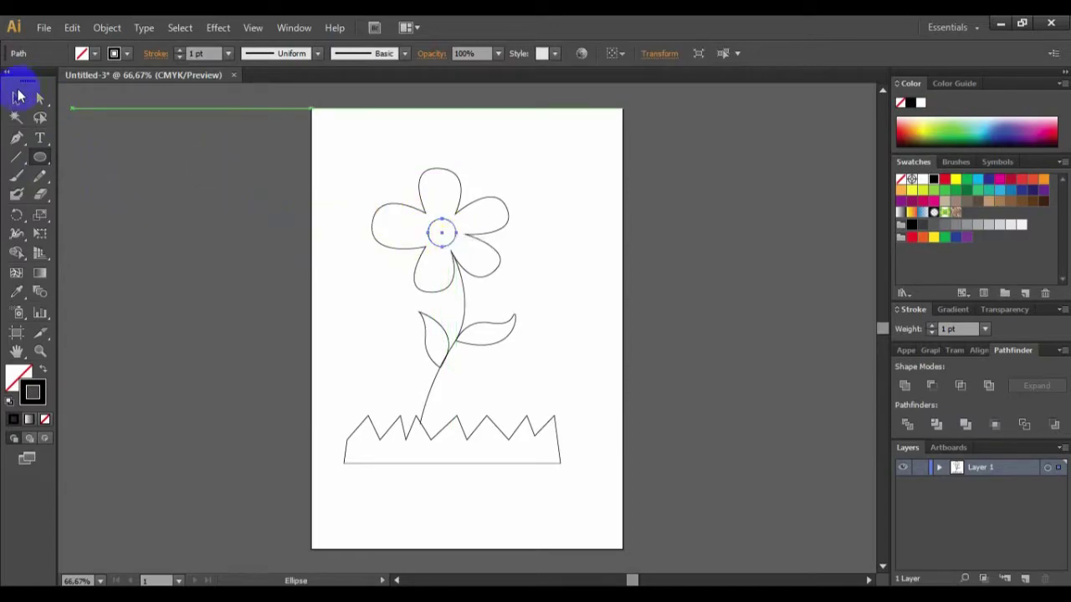
left_click(458, 234)
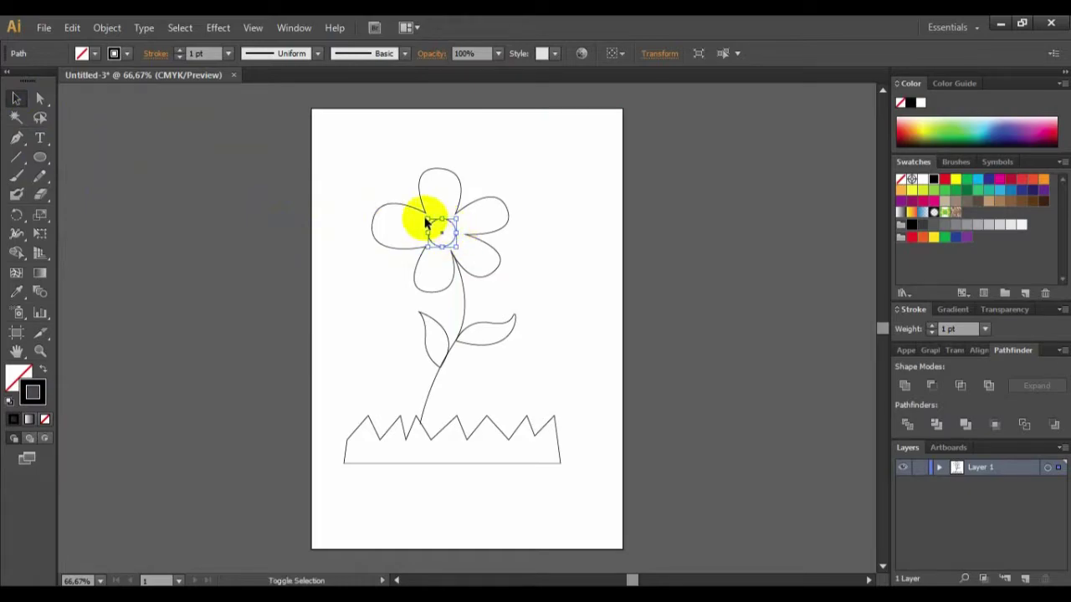
left_click_drag(427, 217, 441, 230)
left_click(569, 203)
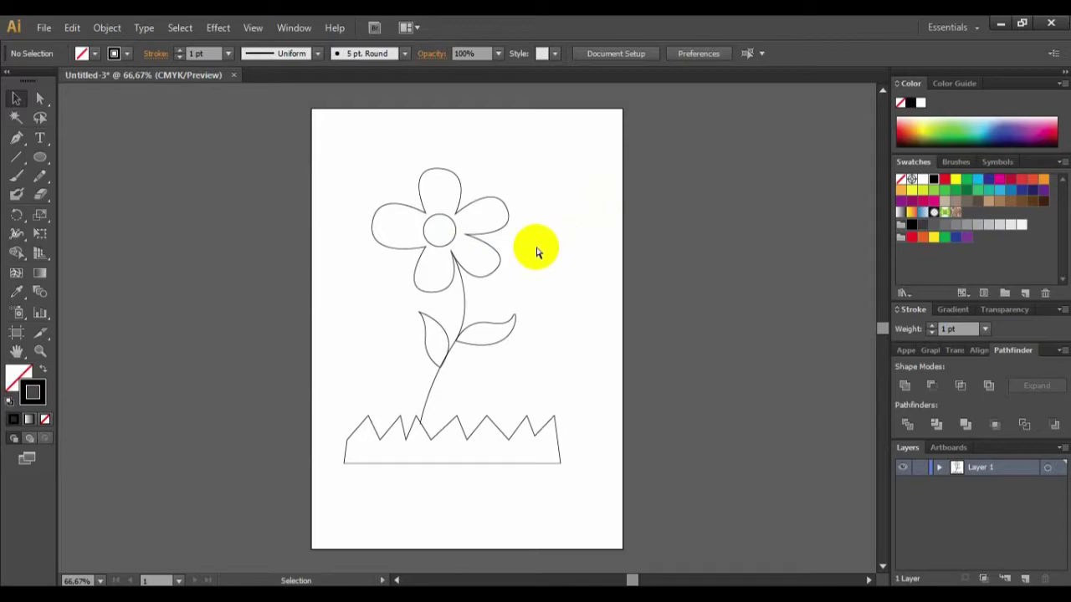
Thicken the outer curves of the top and upper-right petals with the Width tool, leaving the outline tapered at the petal corners.
key("ctrl+plus")
key("ctrl+plus")
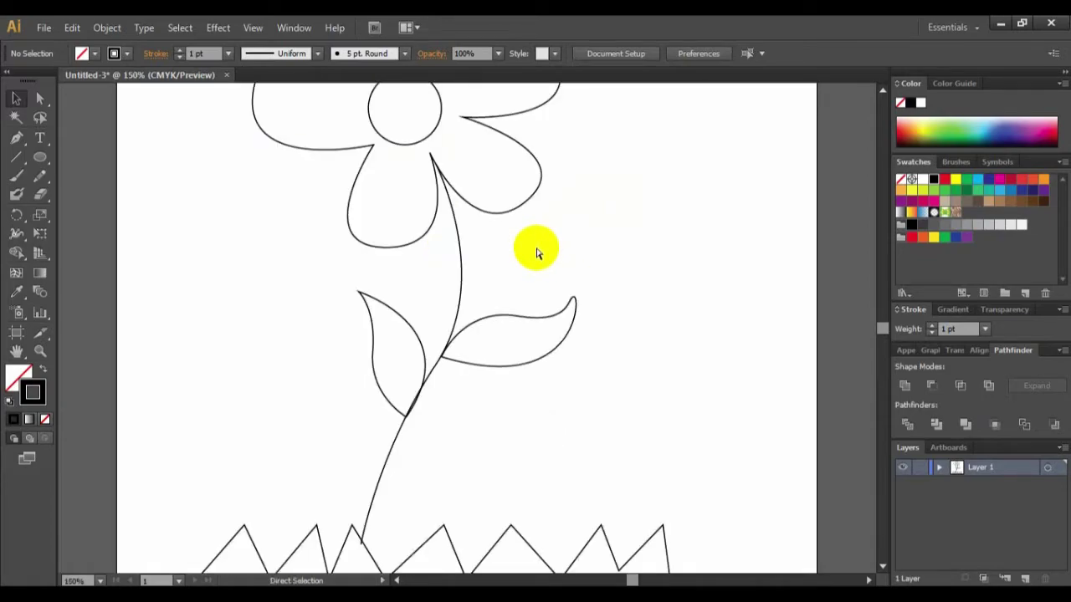
key("ctrl+plus")
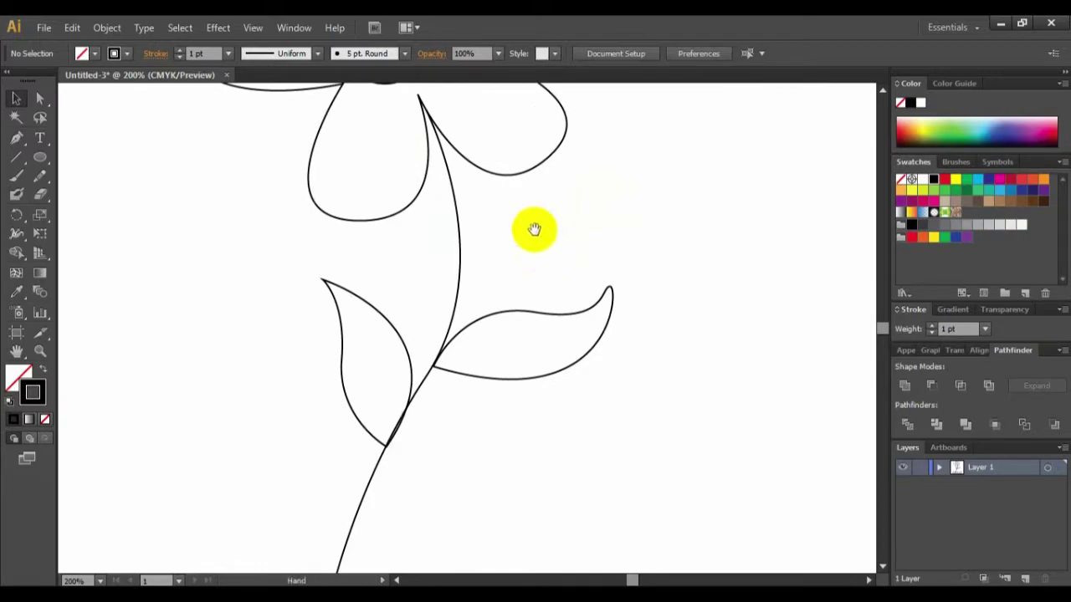
left_click_drag(583, 203, 596, 371)
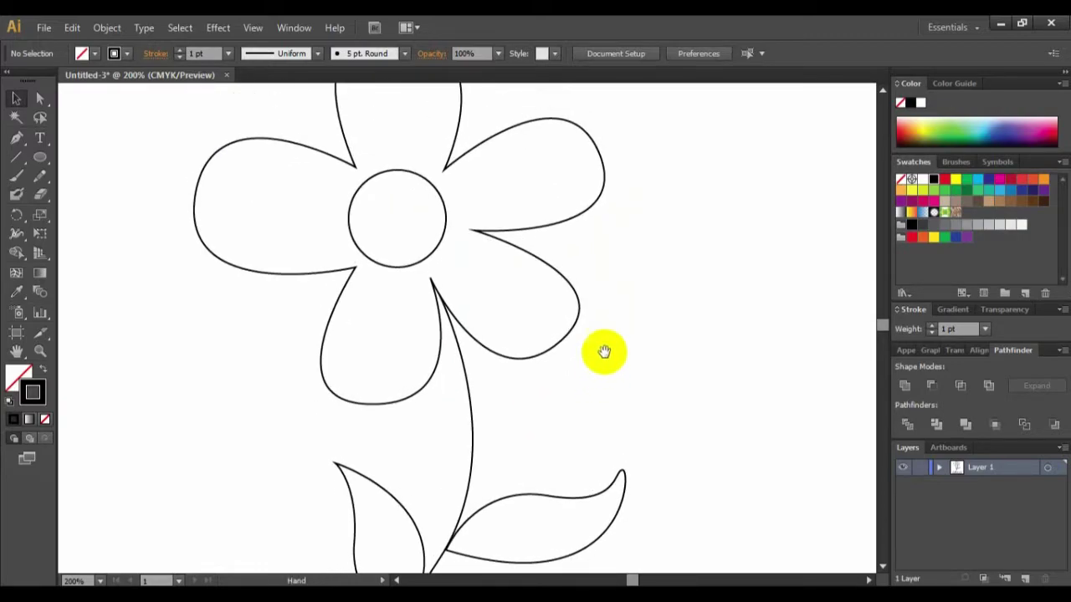
left_click_drag(624, 270, 649, 359)
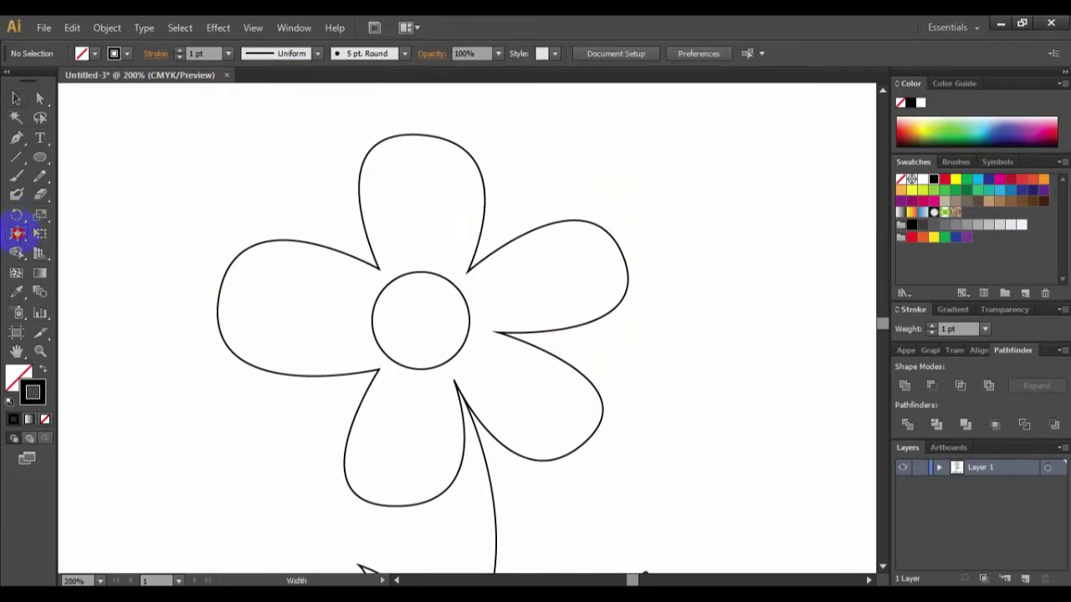
left_click(16, 234)
left_click_drag(18, 238, 80, 234)
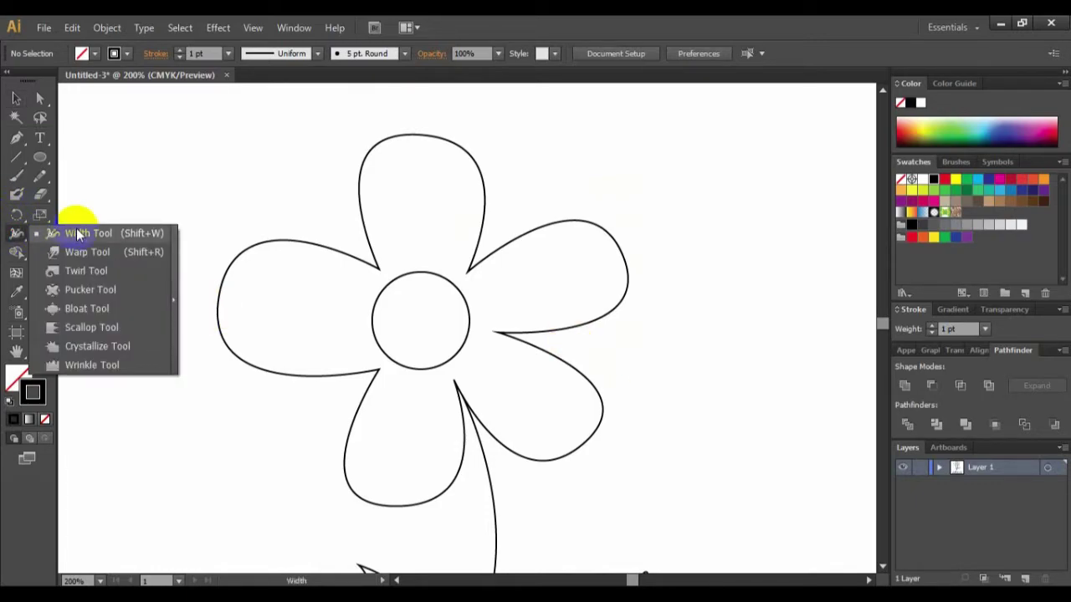
left_click(78, 235)
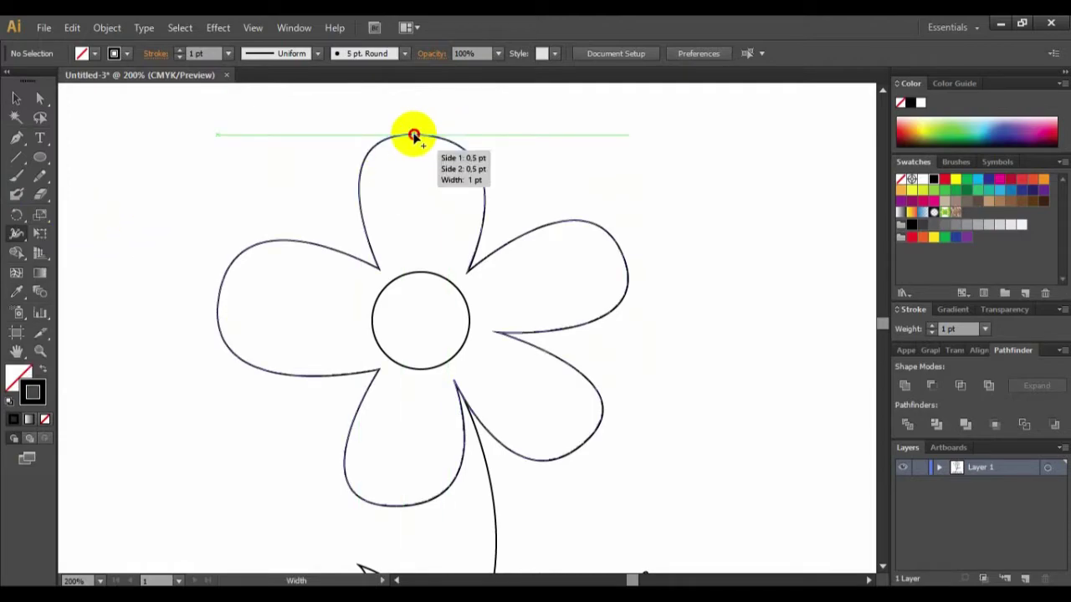
left_click_drag(414, 131, 416, 126)
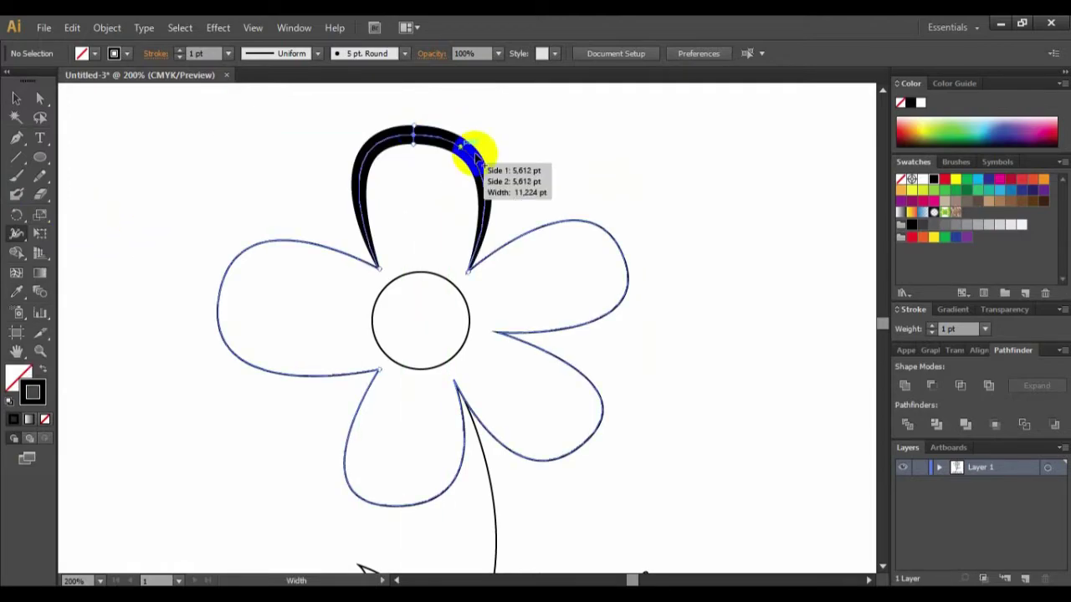
left_click_drag(621, 251, 635, 244)
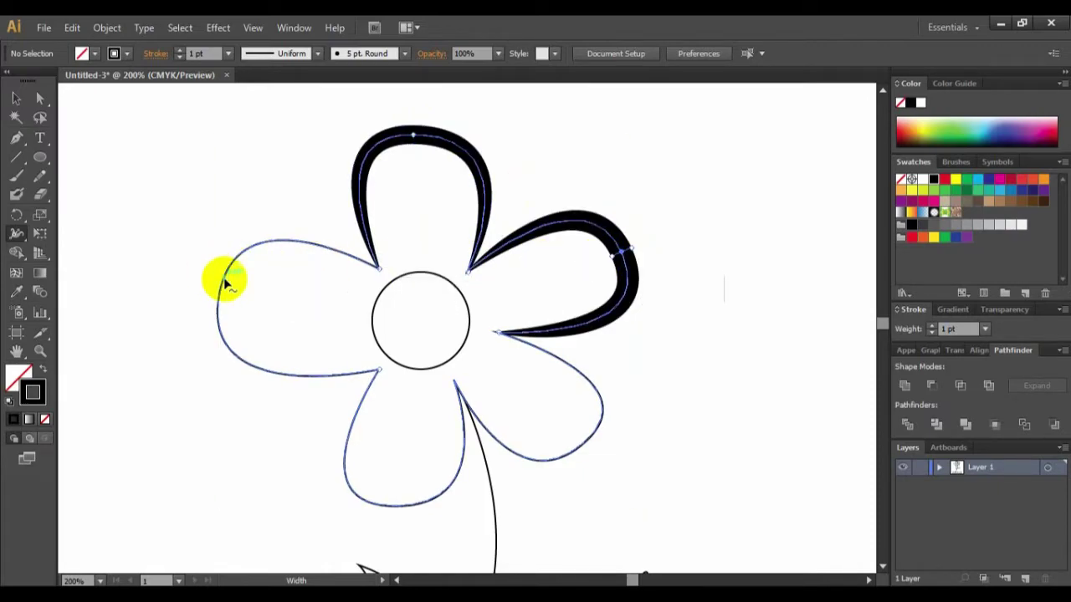
Thicken the outer curves of the left, bottom and lower-right petals and the lower-right side of the centre circle.
left_click_drag(222, 290, 210, 292)
left_click_drag(406, 507, 430, 488)
left_click_drag(588, 437, 593, 446)
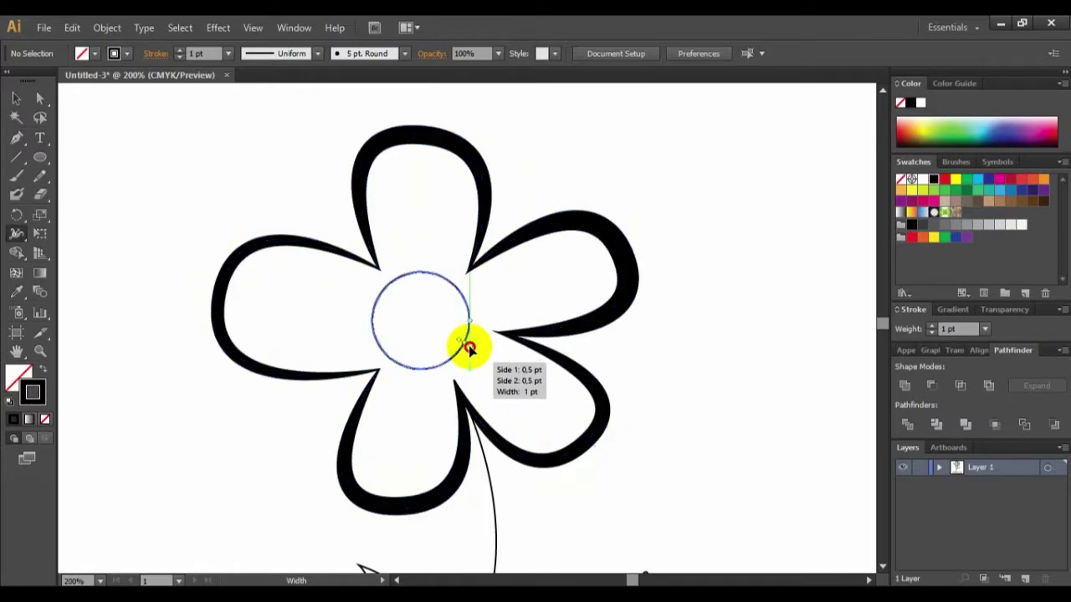
left_click_drag(468, 348, 471, 350)
Thicken the middle of the stem and both edges of the left leaf with the Width tool, keeping tapered ends.
mouse_move(696, 423)
left_mouse_down()
mouse_move(705, 433)
mouse_move(701, 247)
left_mouse_up()
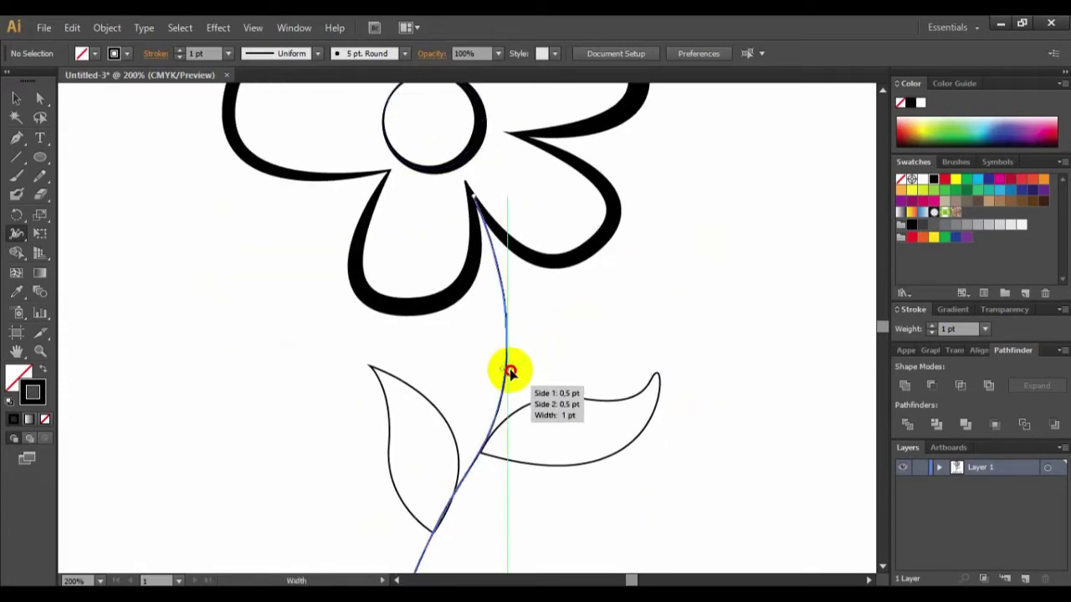
left_click_drag(510, 369, 508, 365)
left_click_drag(711, 463, 689, 380)
left_click_drag(397, 364, 399, 371)
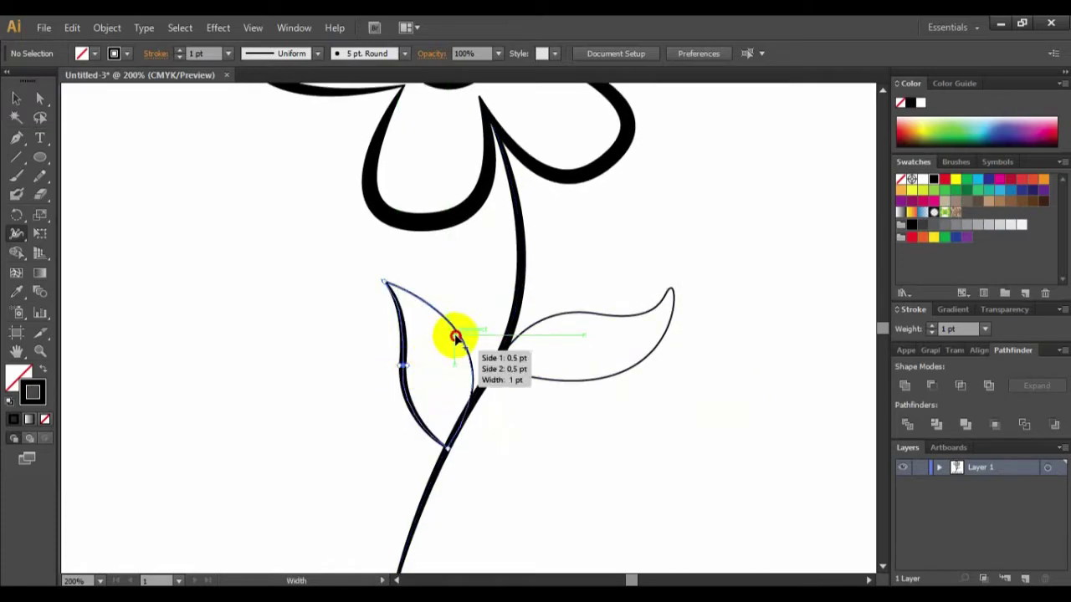
left_click_drag(454, 342, 486, 336)
Try to thicken the upper and lower edges of the right leaf with the Width tool.
left_click_drag(588, 315, 590, 319)
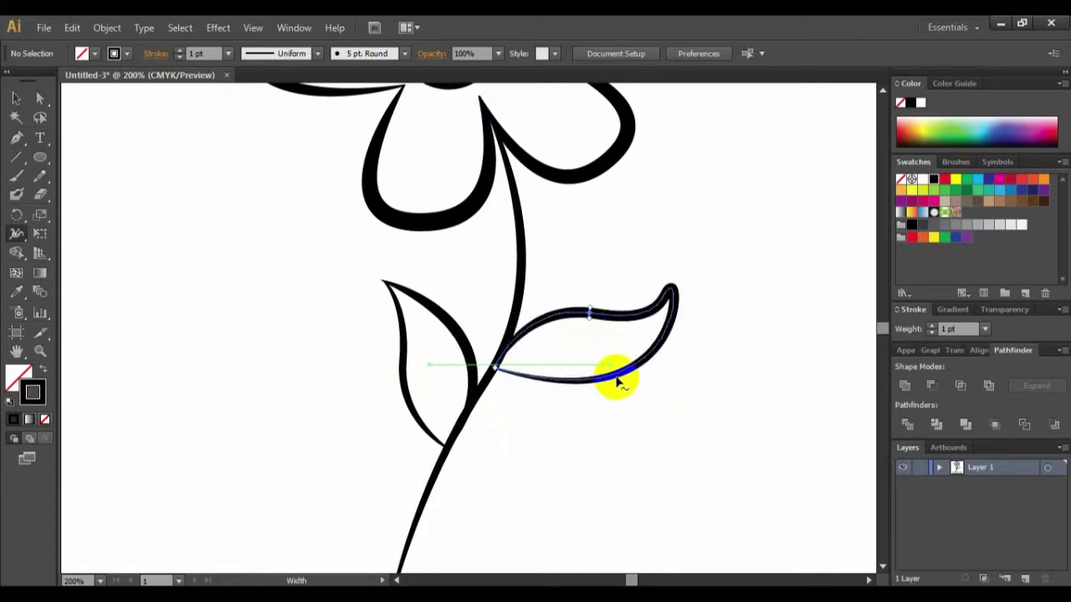
left_click_drag(614, 376, 638, 239)
Bend the leftmost grass blade into a curved, right-leaning tip by converting its peak anchor with the Pen tool and adjusting both handles.
left_click(313, 409)
left_click(16, 99)
left_click(20, 98)
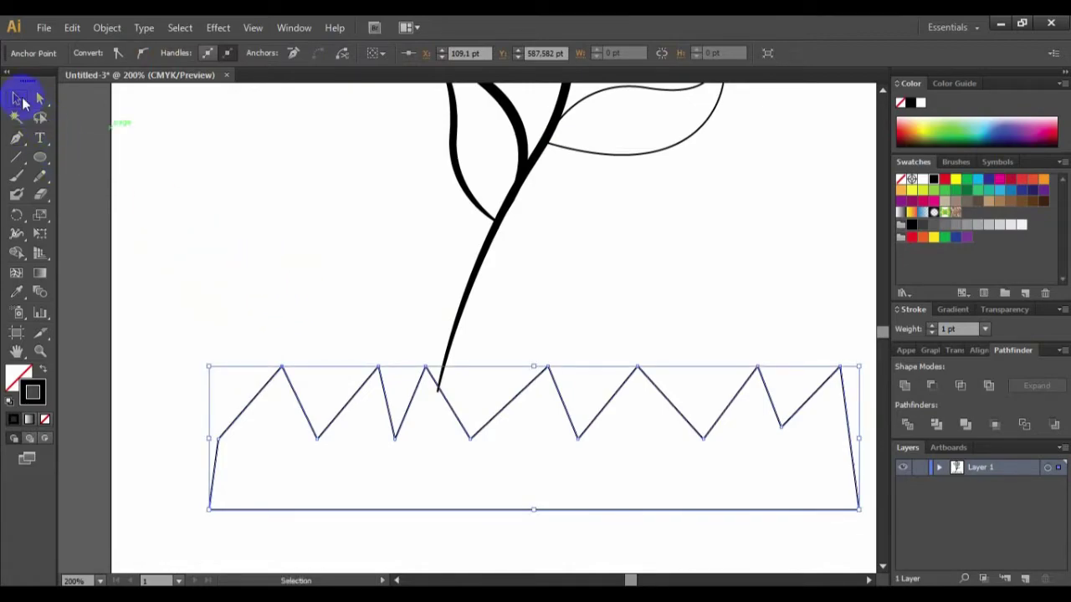
left_click(286, 380)
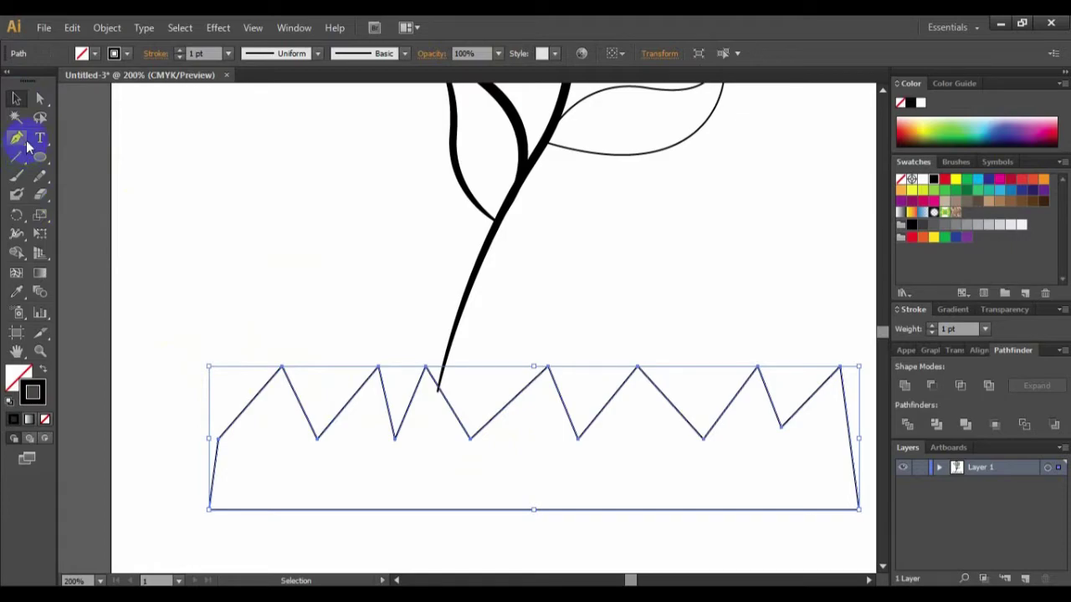
left_click(18, 139)
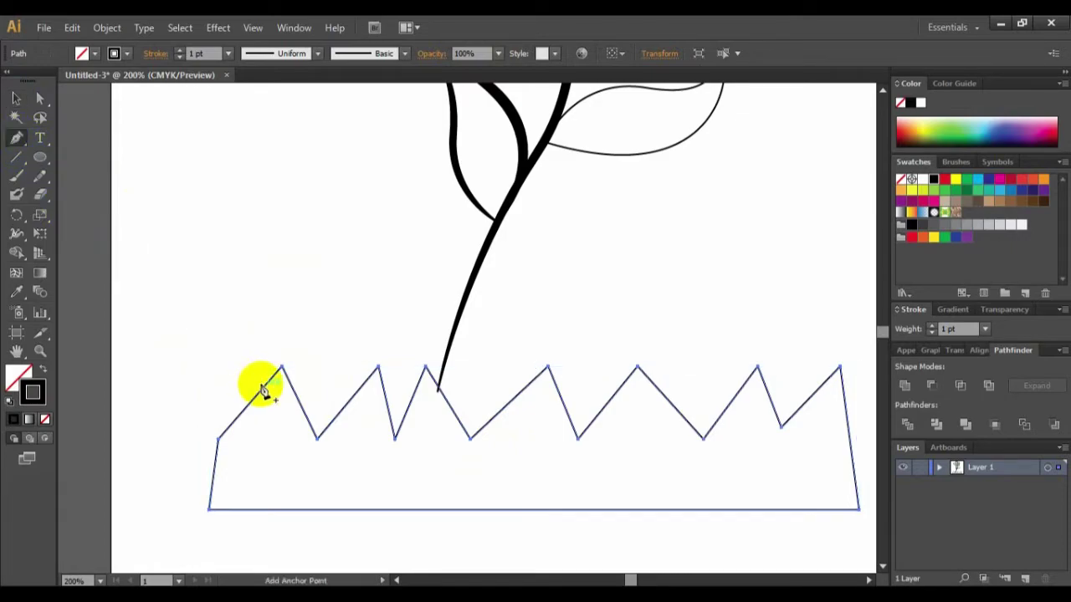
left_click_drag(280, 371, 274, 400)
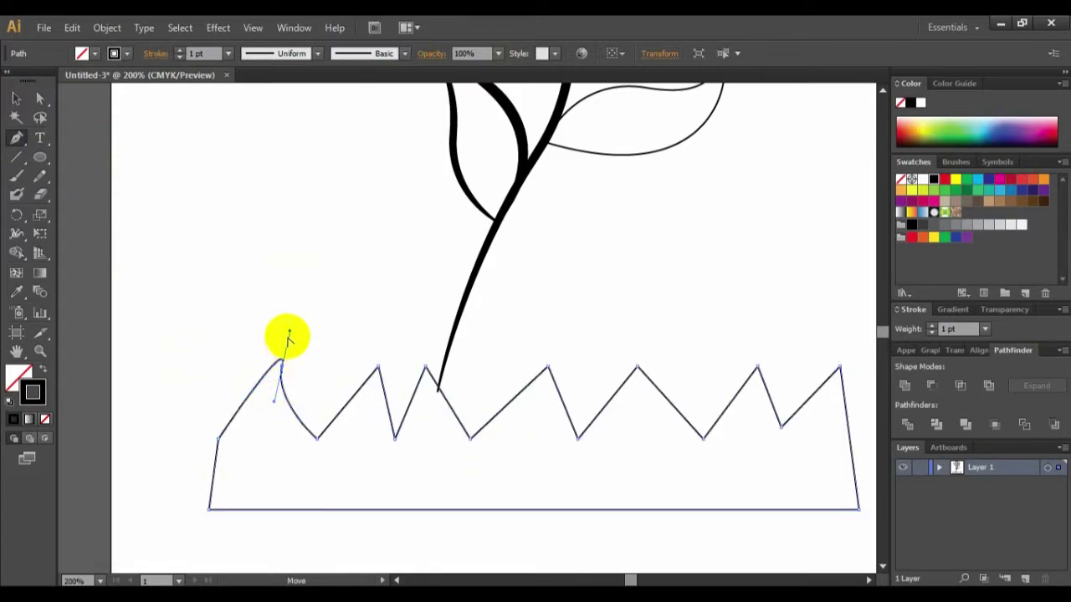
left_click_drag(289, 336, 250, 358)
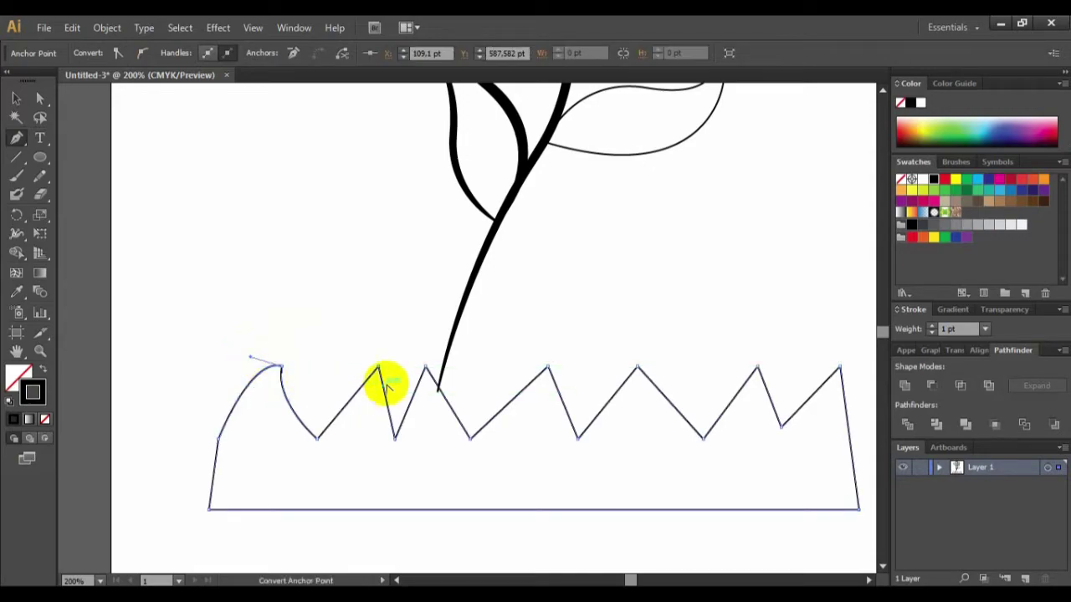
Convert the six remaining grass peaks to curves with the Pen tool so every blade leans right with a pointed tip.
left_click_drag(379, 370, 368, 395)
left_click_drag(424, 365, 426, 394)
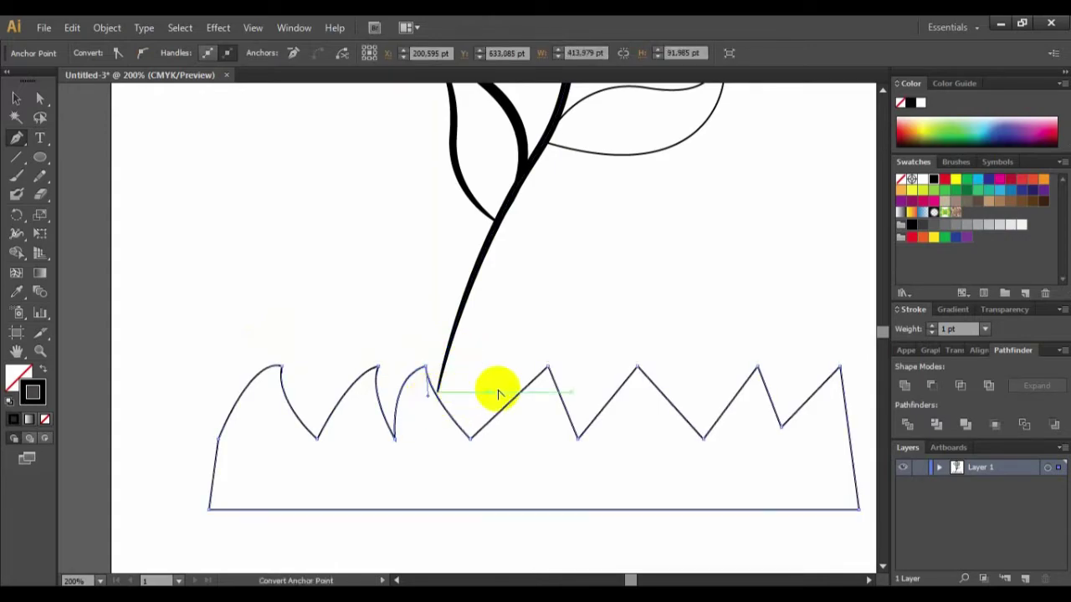
left_click_drag(548, 366, 530, 404)
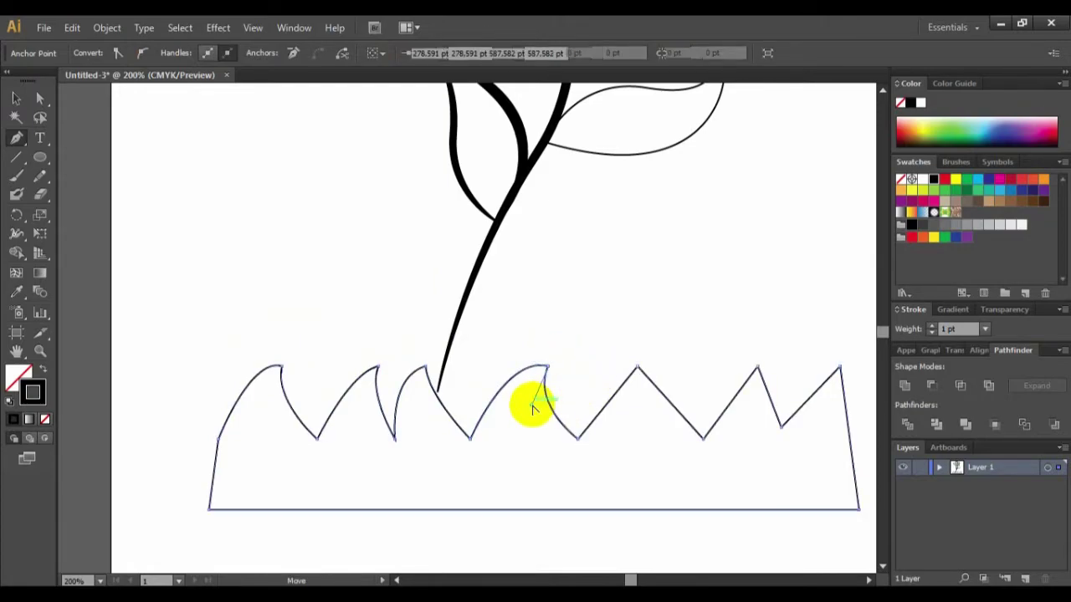
left_click_drag(637, 366, 641, 407)
left_click_drag(758, 366, 790, 363)
left_click(754, 405)
left_click_drag(754, 405, 754, 400)
left_click_drag(841, 370, 829, 399)
left_click(832, 399)
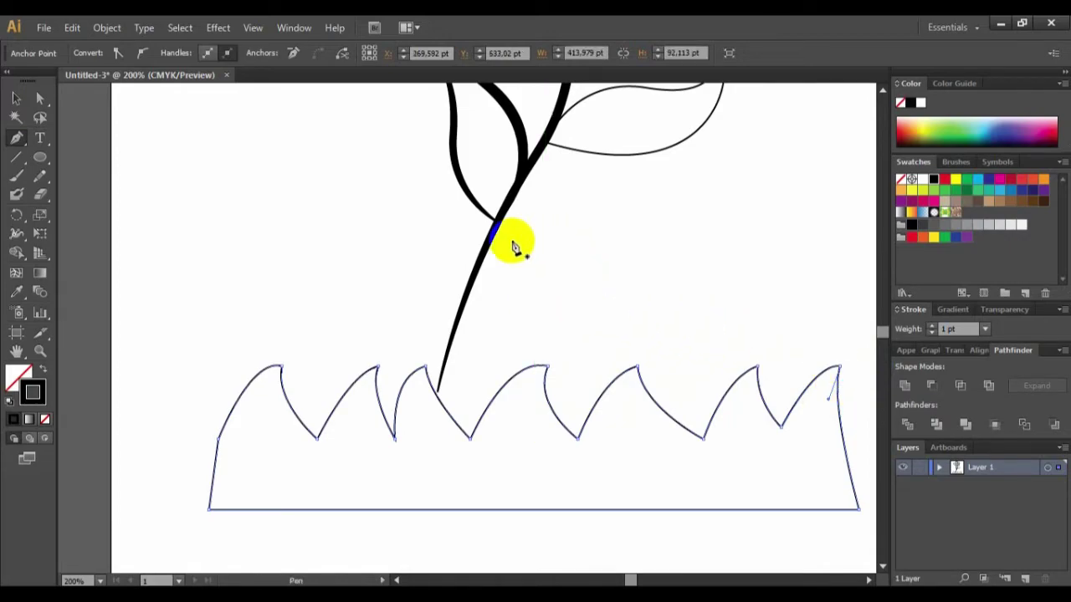
Thicken both edges of the first four grass blades with the Width tool, keeping tips and valleys tapered and the fourth blade's right edge slim.
left_click(33, 113)
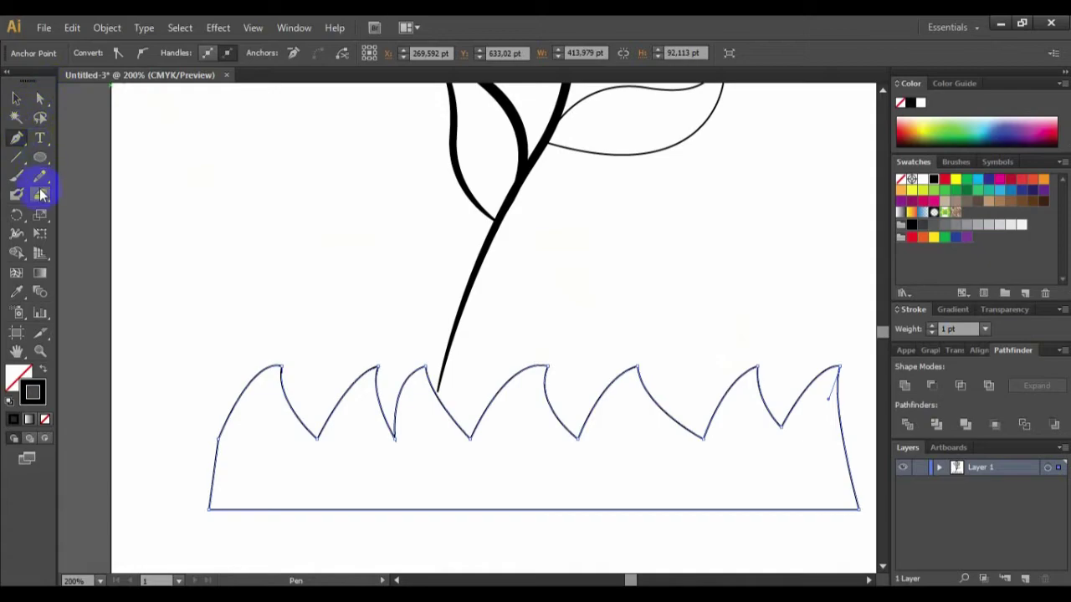
left_click(20, 239)
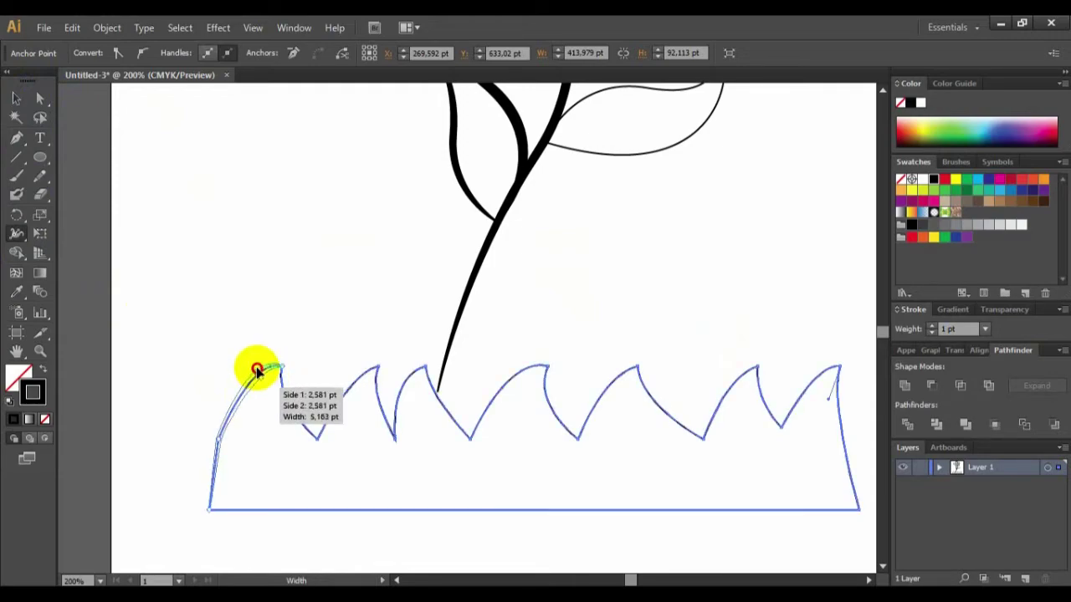
mouse_move(257, 375)
left_mouse_down()
mouse_move(287, 411)
mouse_move(352, 401)
mouse_move(349, 390)
mouse_move(377, 401)
mouse_move(370, 407)
mouse_move(404, 396)
mouse_move(436, 404)
left_mouse_up()
left_click_drag(501, 393, 546, 408)
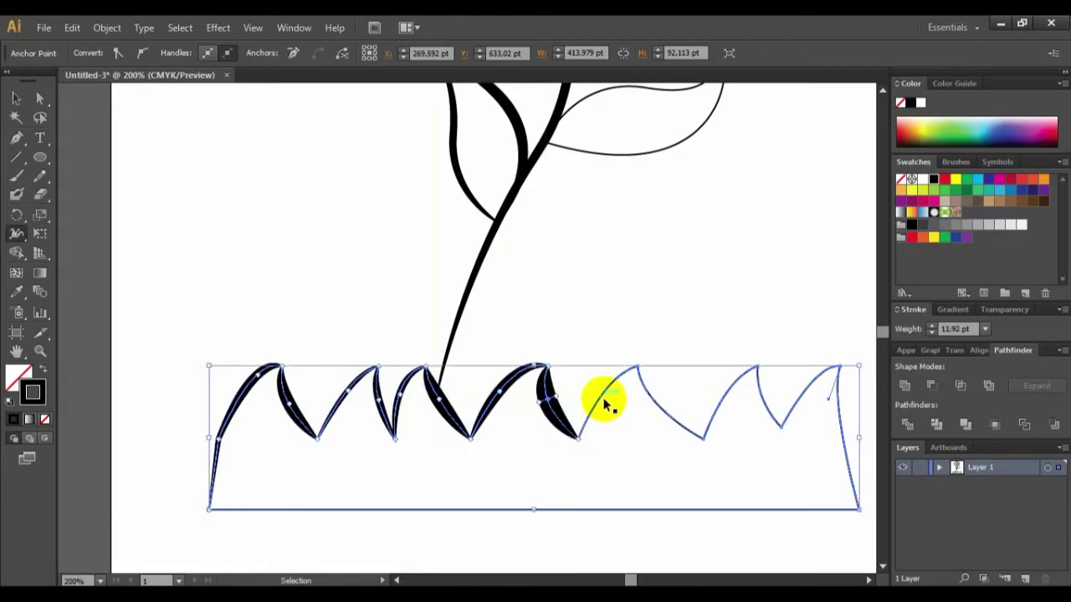
key("ctrl+z")
left_click_drag(552, 411, 549, 407)
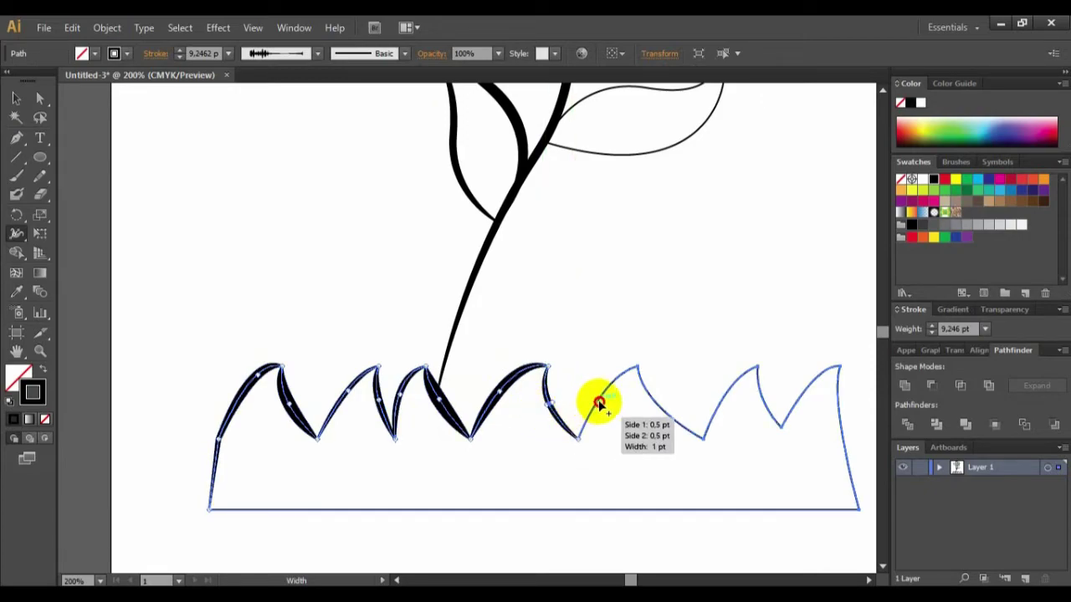
Thicken the edges of the last three grass blades and the grass shape's right side with the Width tool, keeping tapered ends.
left_click_drag(596, 403, 663, 414)
key("ctrl+z")
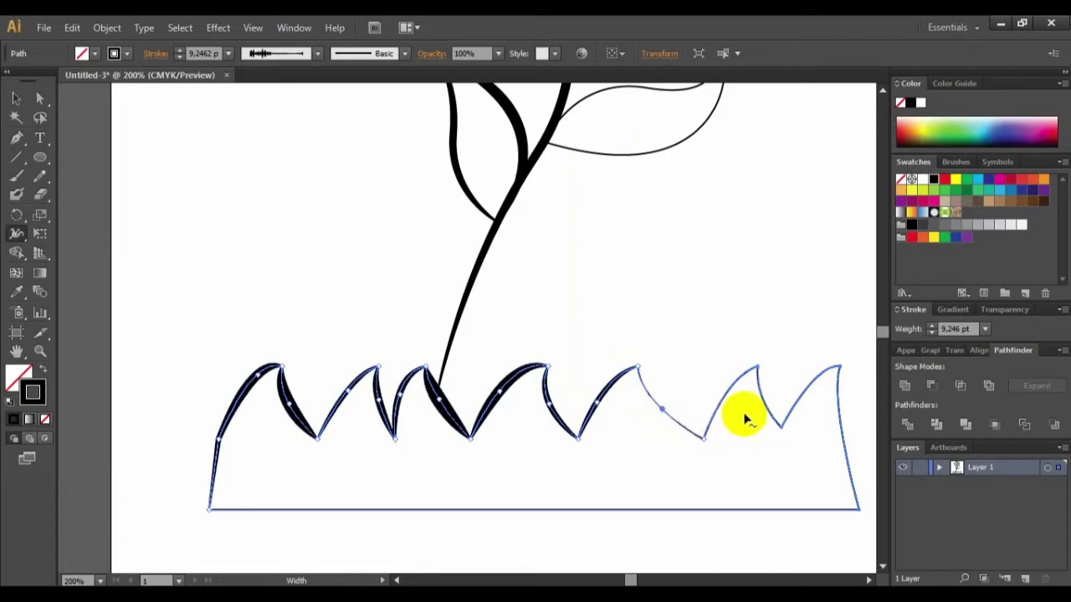
left_click_drag(653, 402, 652, 408)
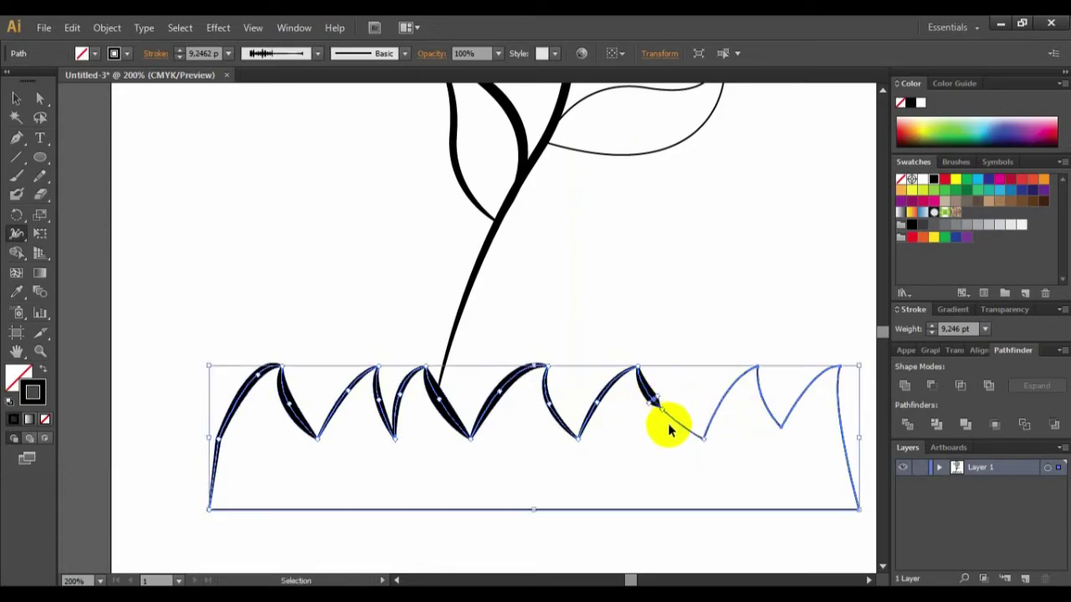
key("ctrl+z")
key("shift+w")
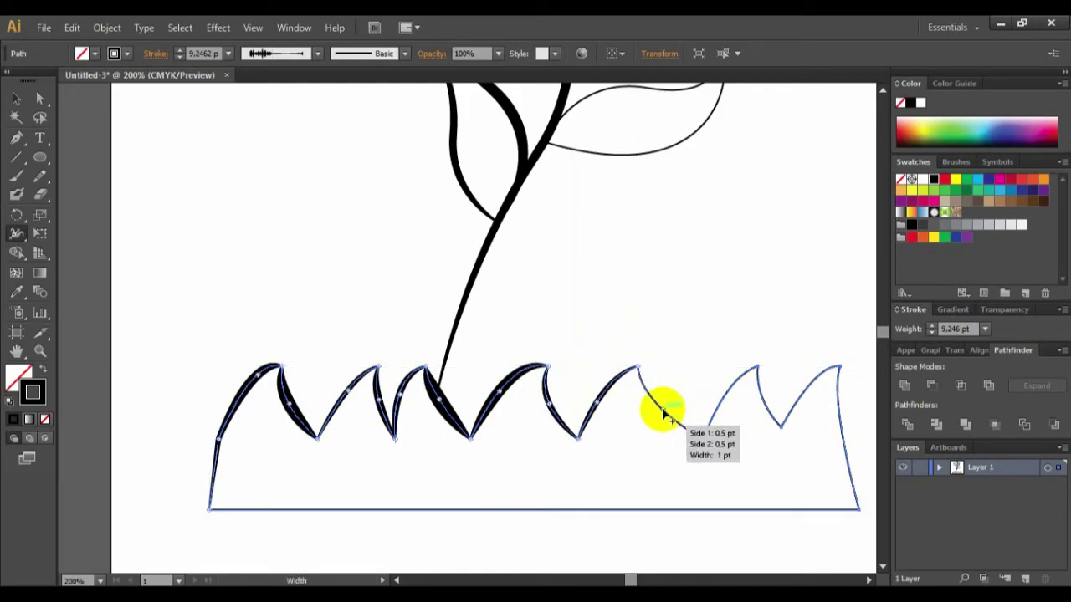
mouse_move(658, 416)
left_mouse_down()
mouse_move(693, 426)
mouse_move(722, 407)
mouse_move(762, 408)
mouse_move(806, 392)
left_mouse_up()
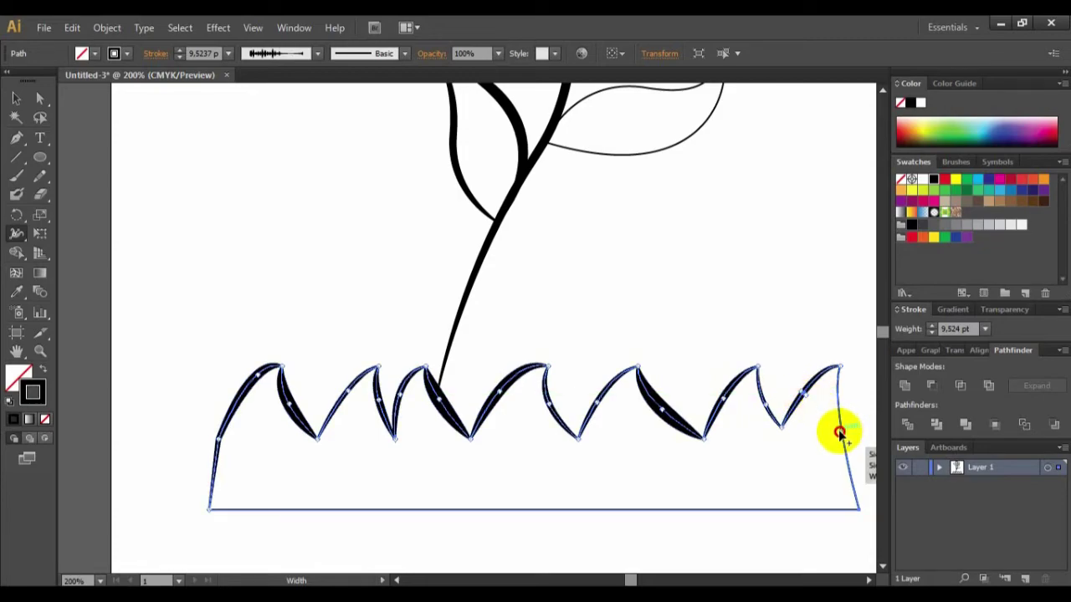
left_click_drag(839, 436, 834, 436)
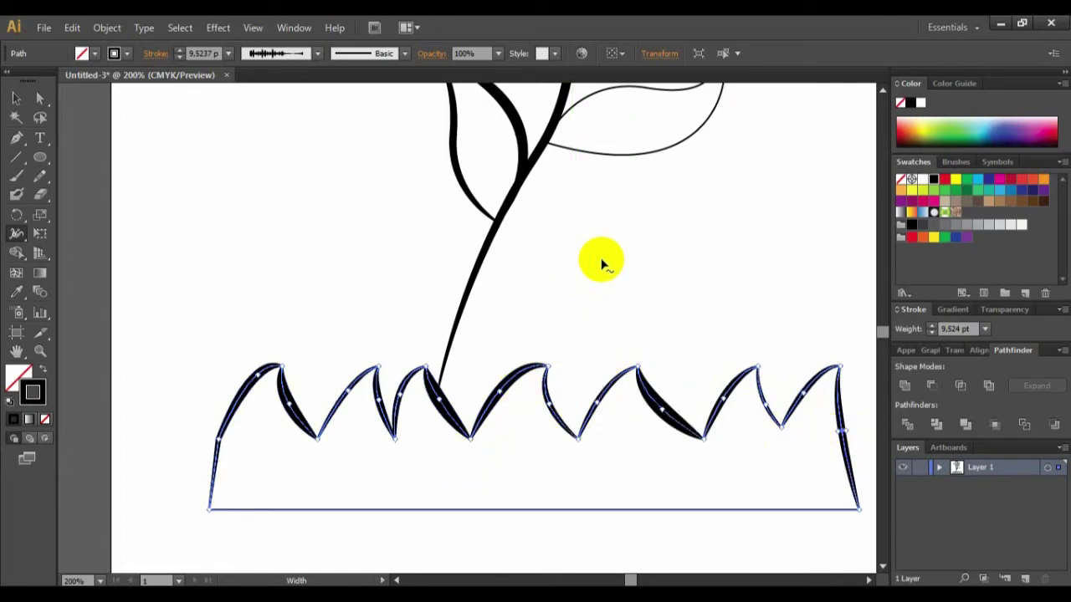
Thicken the right leaf's outline to about 7.6 pt from its upper edge with the Width tool, tapering it at the stem.
left_click_drag(681, 212, 674, 387)
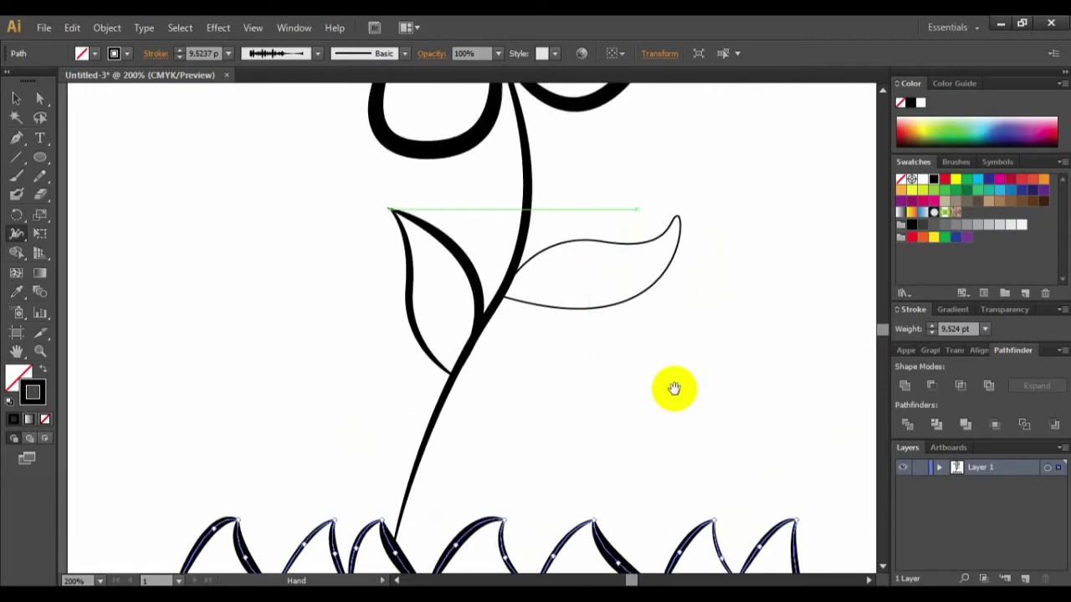
left_click_drag(597, 241, 603, 252)
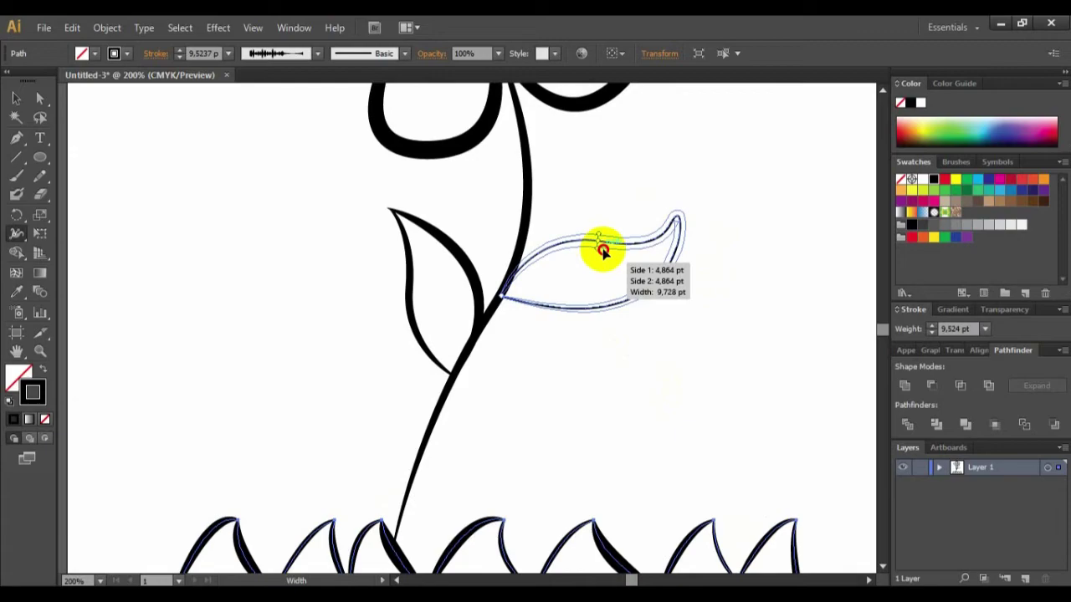
left_click_drag(604, 251, 603, 246)
Set the stroke colour of the grass and the stem to dark green.
left_click_drag(630, 139, 695, 151)
left_click_drag(648, 422, 621, 253)
left_click_drag(423, 386, 425, 387)
left_click(16, 99)
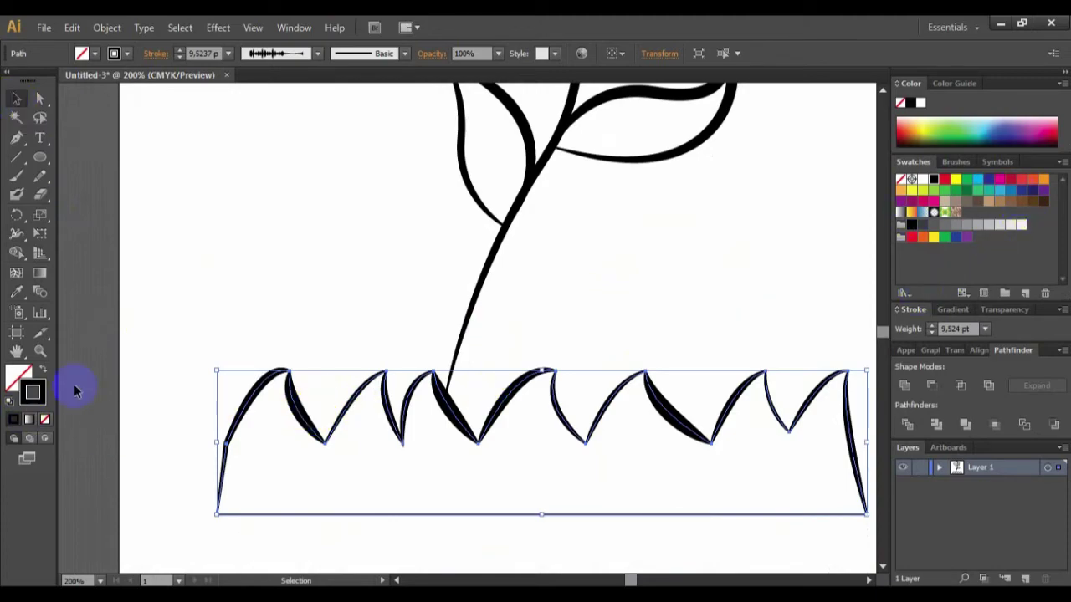
left_click(987, 181)
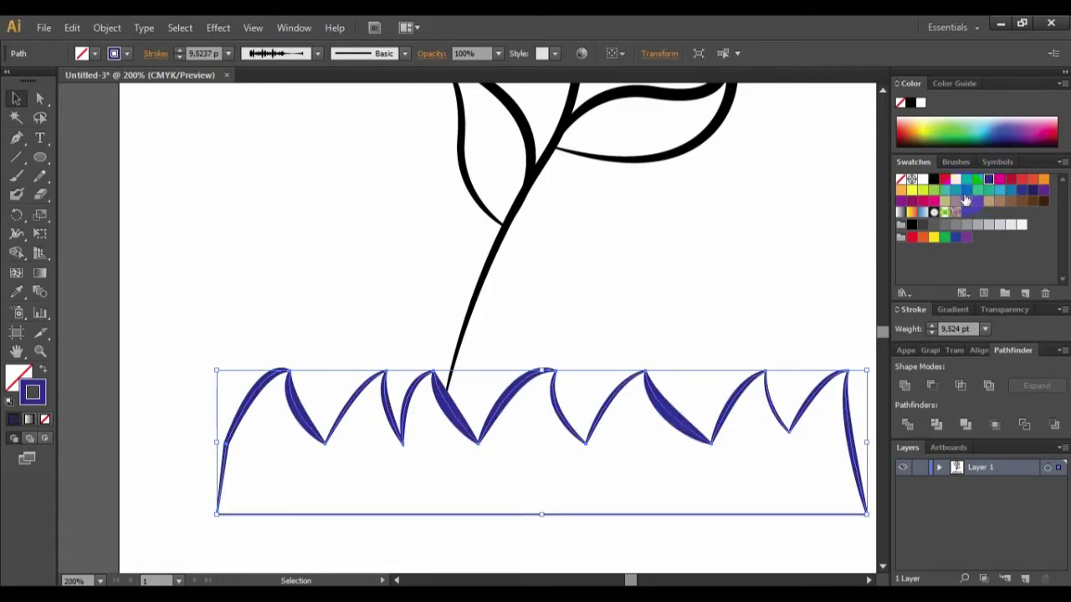
left_click(968, 191)
left_click(544, 166)
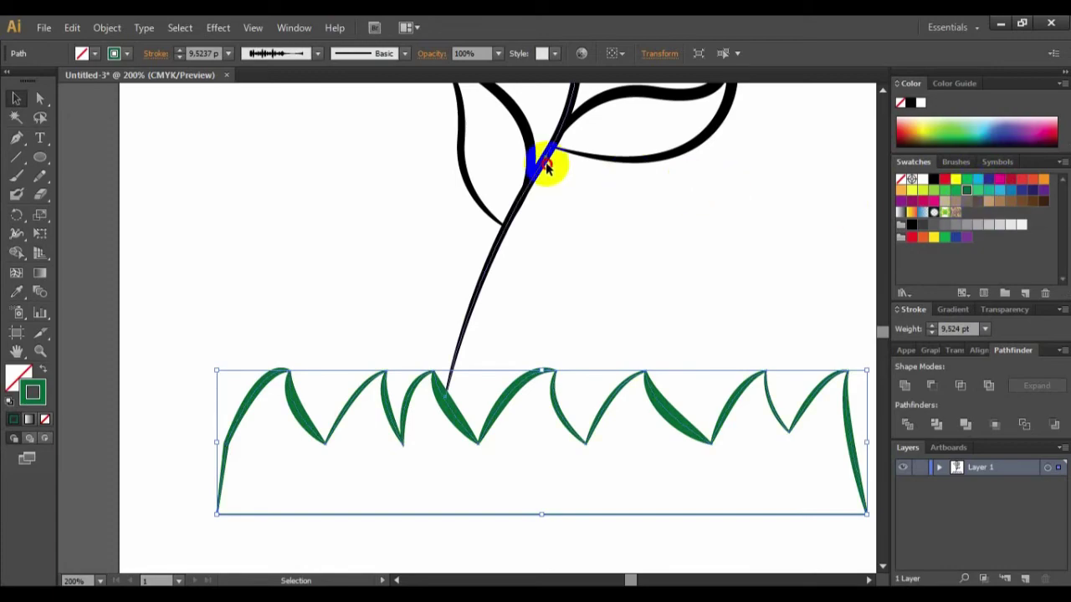
left_click(967, 193)
Set the stroke colour of both leaves to the same dark green as the stem.
left_click_drag(712, 282, 719, 437)
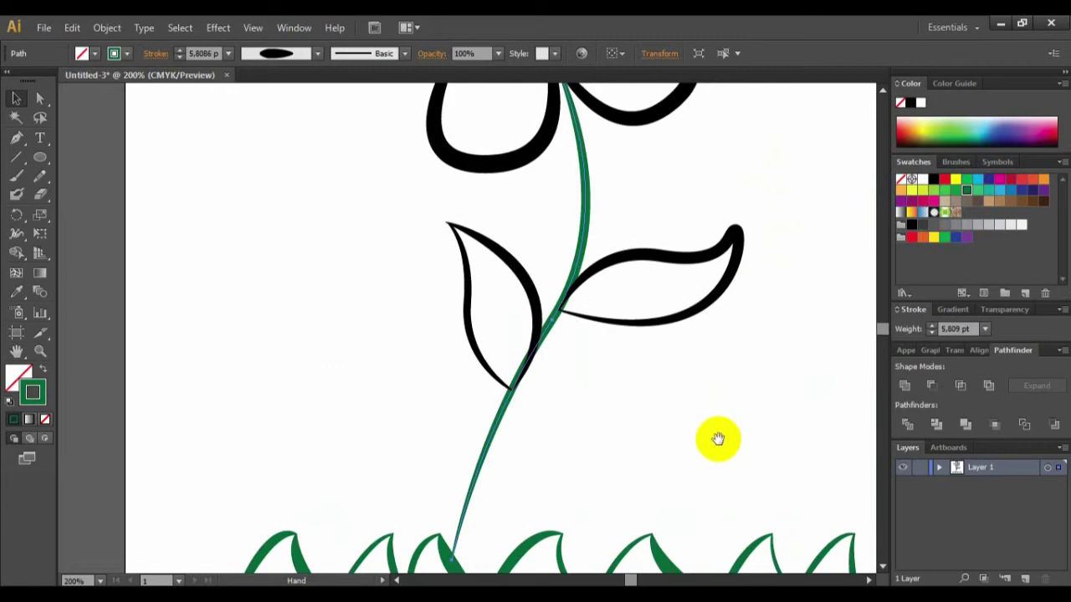
left_click(667, 256)
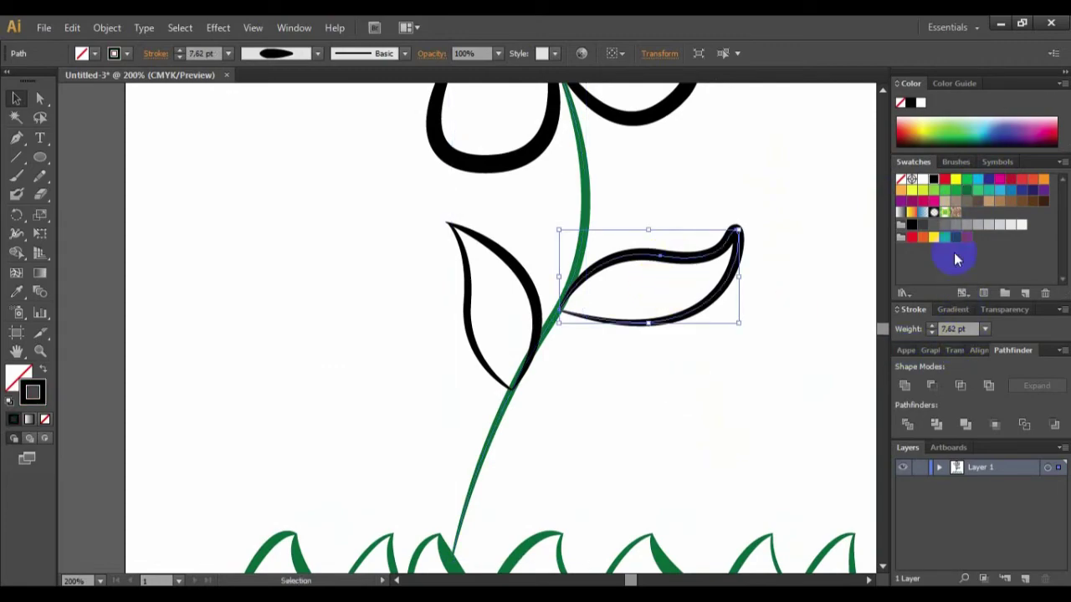
left_click(957, 192)
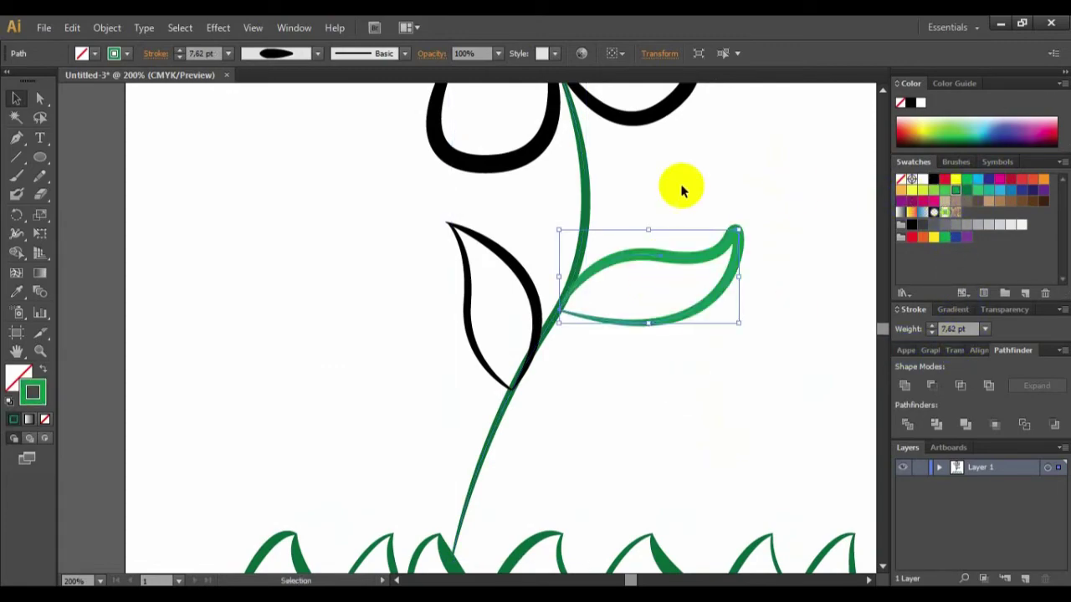
left_click(495, 249)
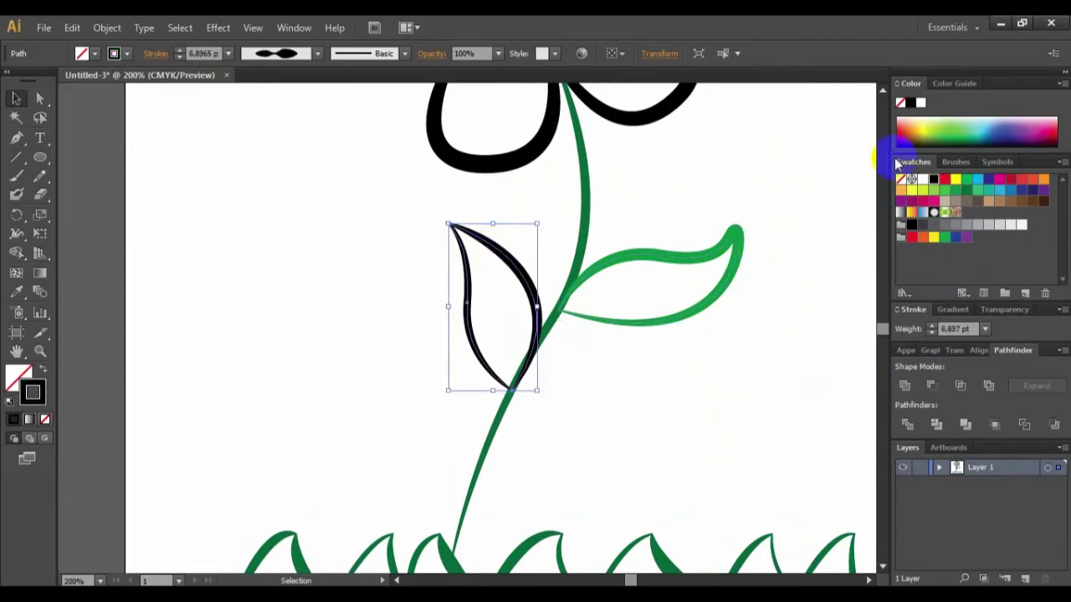
left_click(968, 193)
left_click(613, 256)
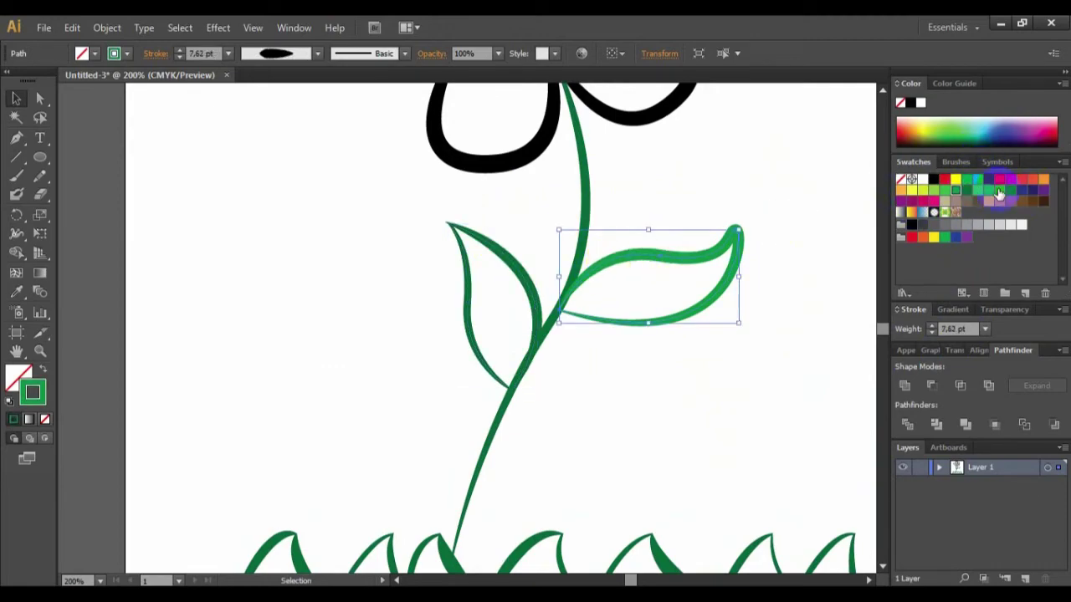
left_click(968, 193)
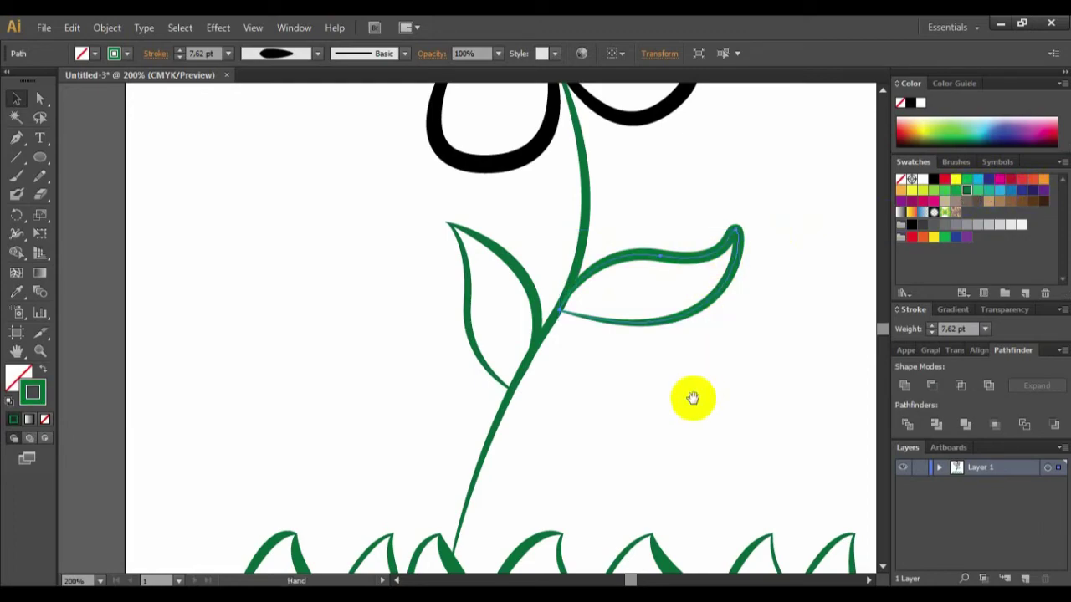
Select the flower's petal outline and set its stroke colour to crimson red.
left_click(585, 219)
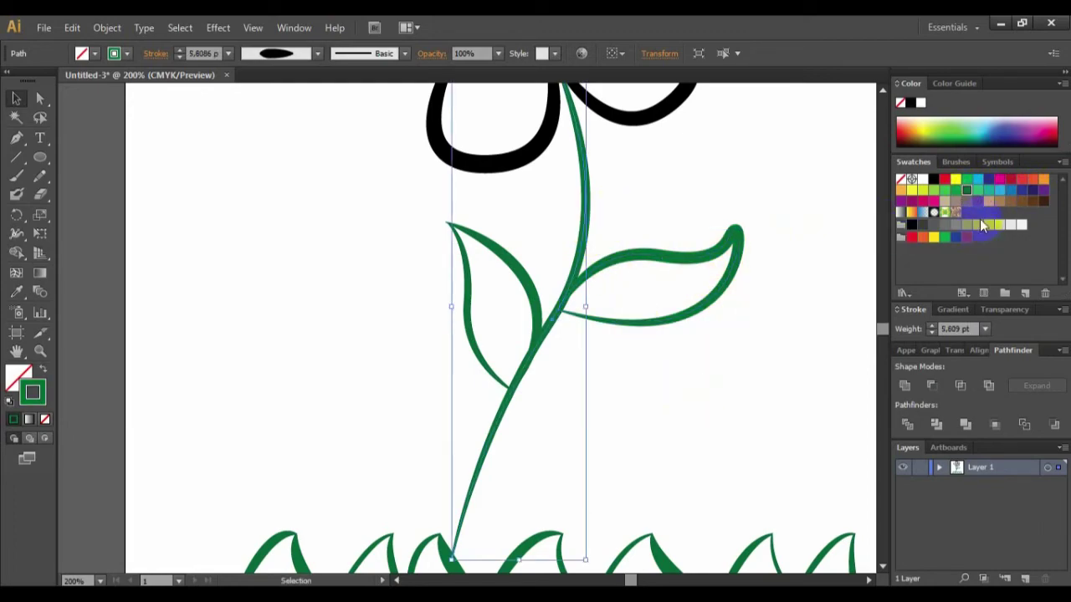
scroll(712, 447, "down", 3)
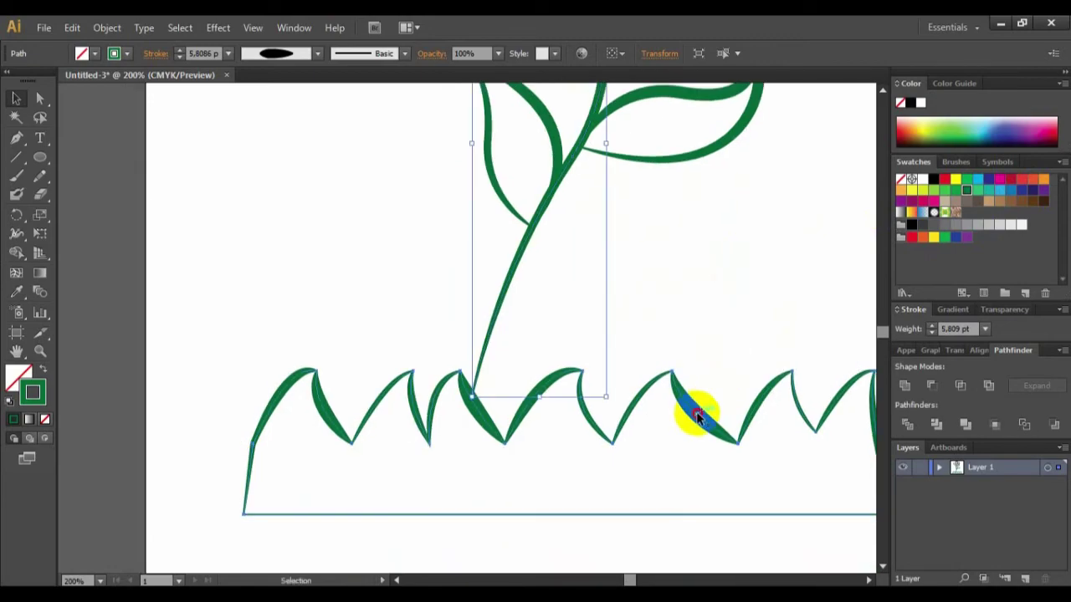
left_click(697, 411)
left_click(746, 236)
left_click_drag(745, 237, 688, 489)
left_click_drag(729, 262, 660, 390)
left_click(642, 306)
mouse_move(697, 277)
left_mouse_down()
mouse_move(727, 357)
mouse_move(708, 345)
left_mouse_up()
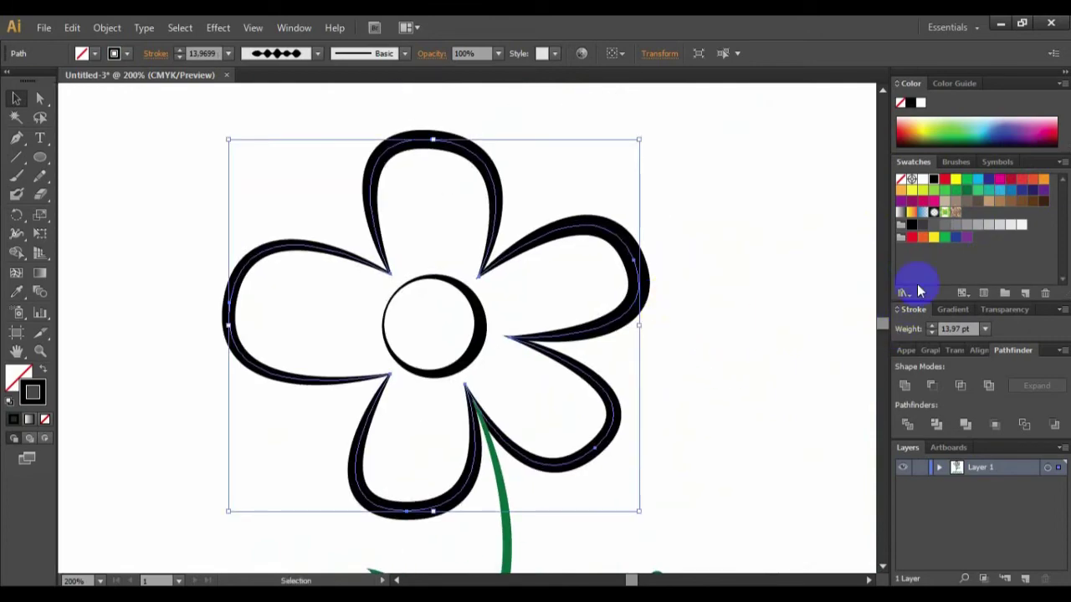
left_click(1010, 180)
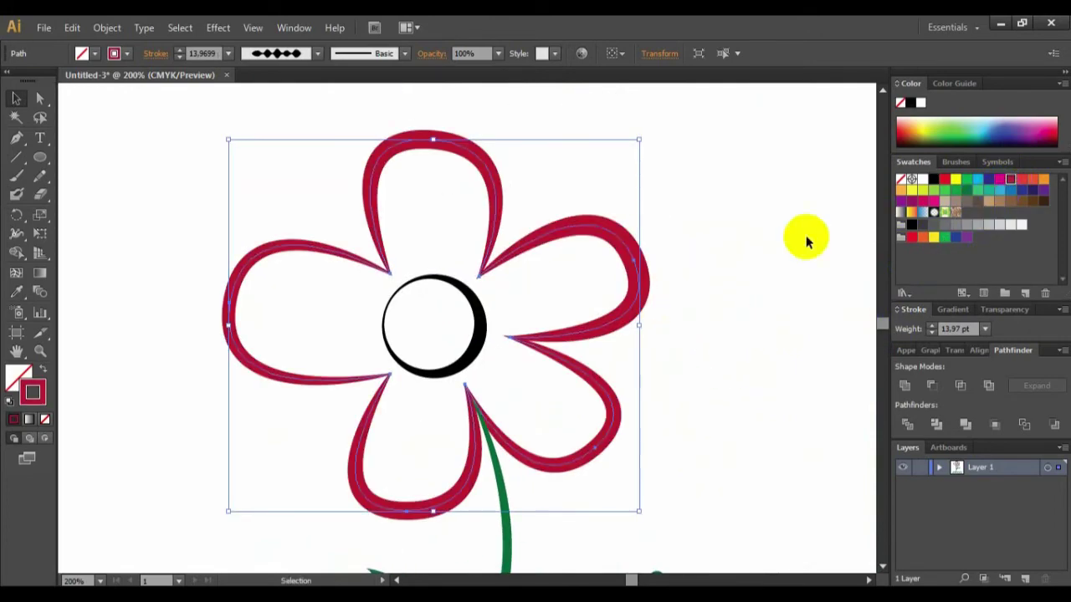
Try several red strokes on the flower's centre circle and set it to the orange-red swatch C=0 M=80 Y=95 K=0.
left_click(483, 331)
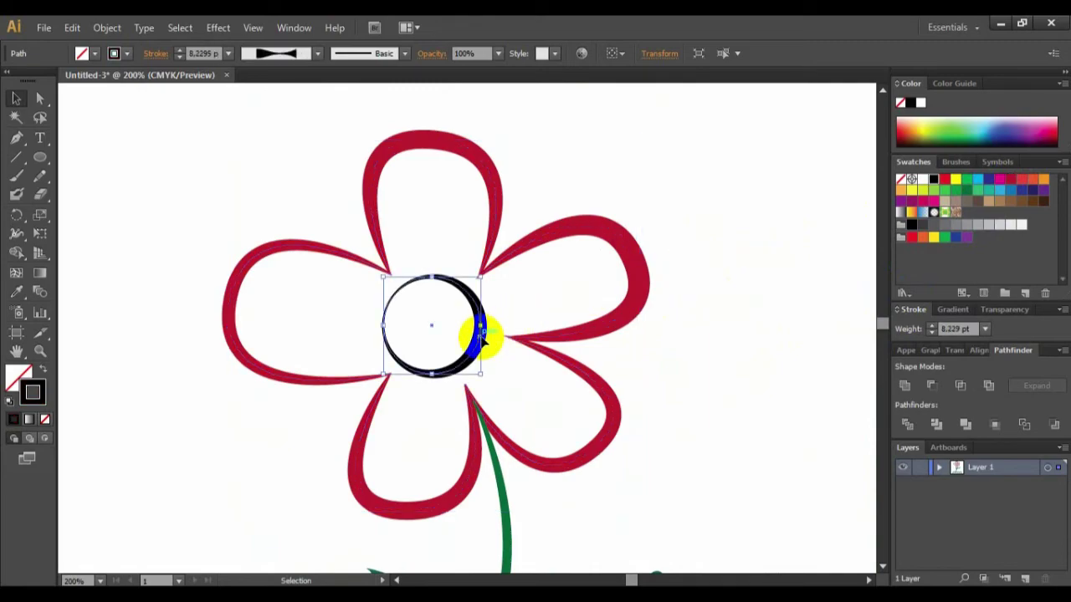
left_click(1002, 181)
left_click(1010, 180)
left_click(1022, 182)
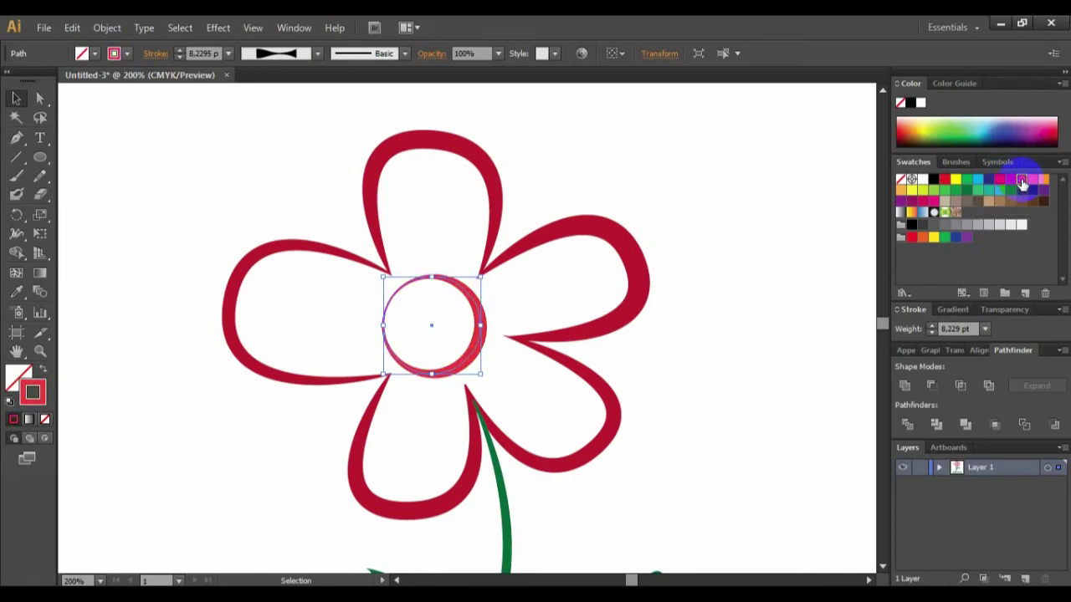
left_click(1032, 184)
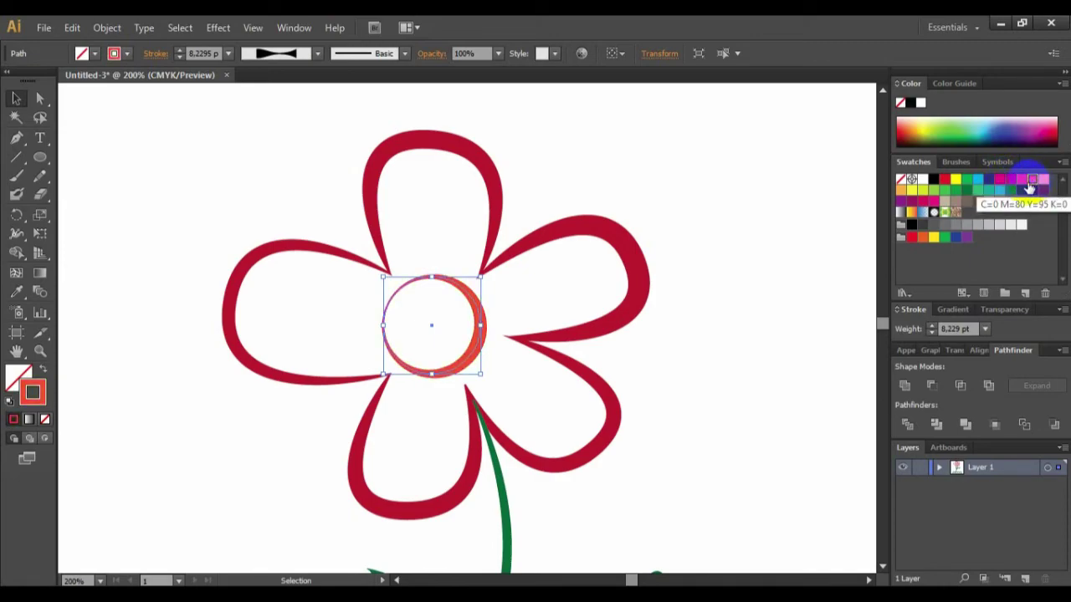
Select the flower's petal shape, try orange and red fills from the colour spectrum, and set its fill to coral red.
left_click(707, 219)
left_click(616, 243)
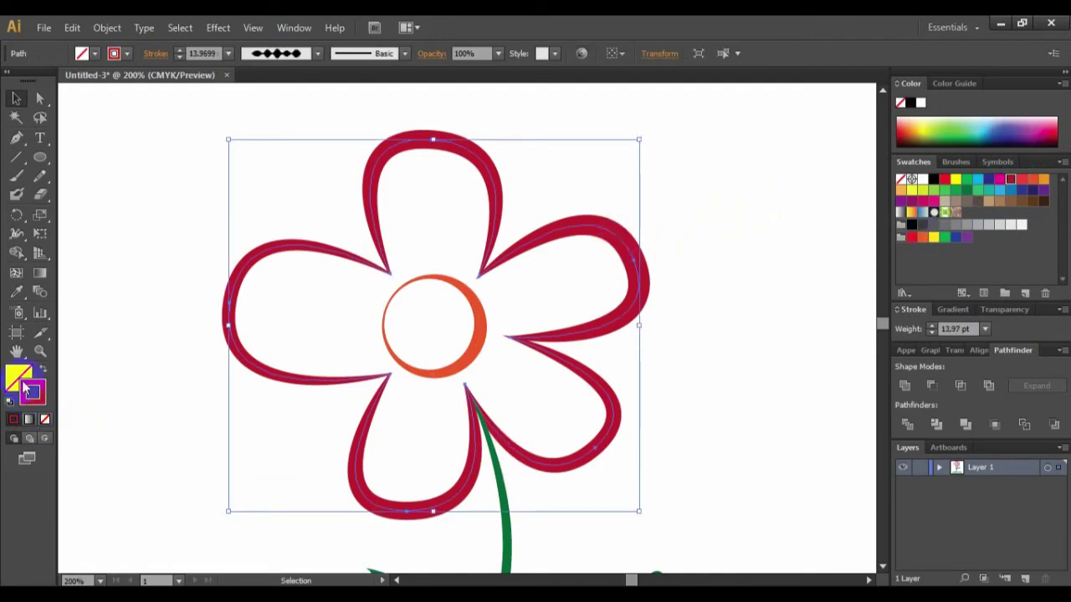
left_click(12, 378)
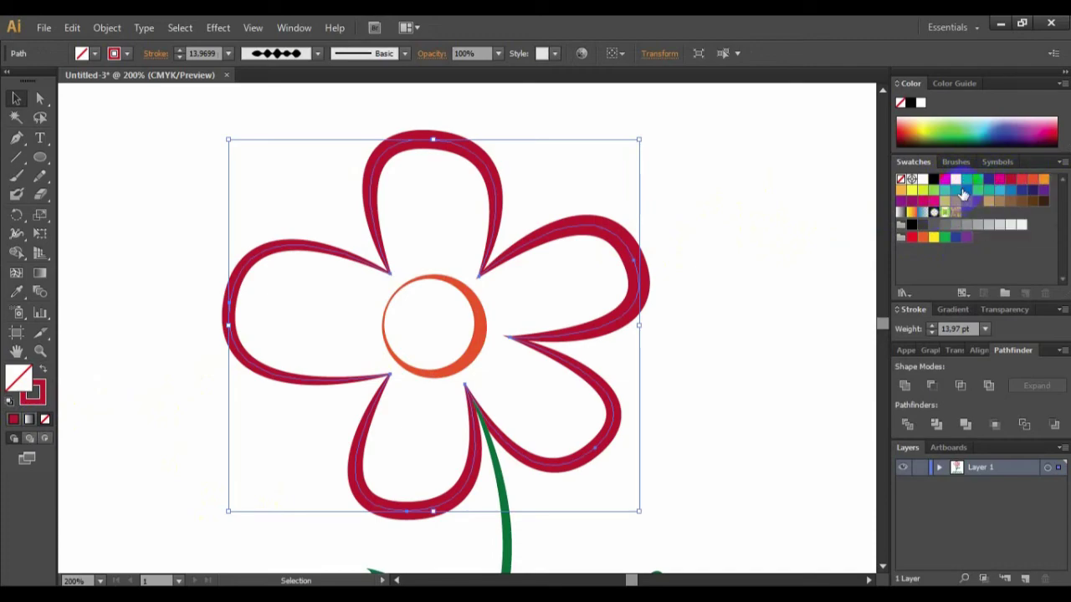
left_click(913, 125)
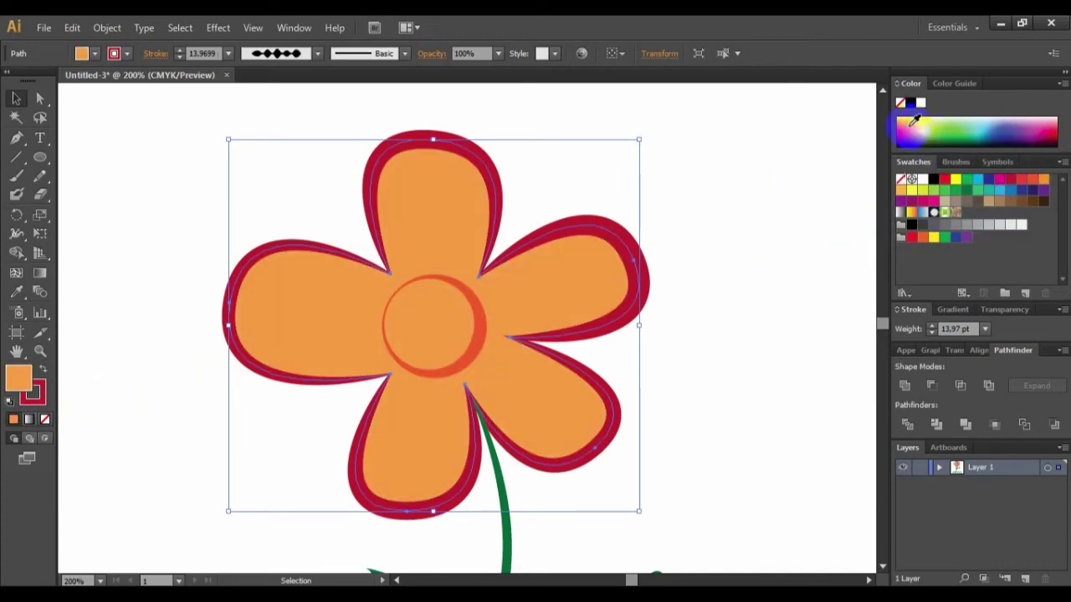
left_click(908, 124)
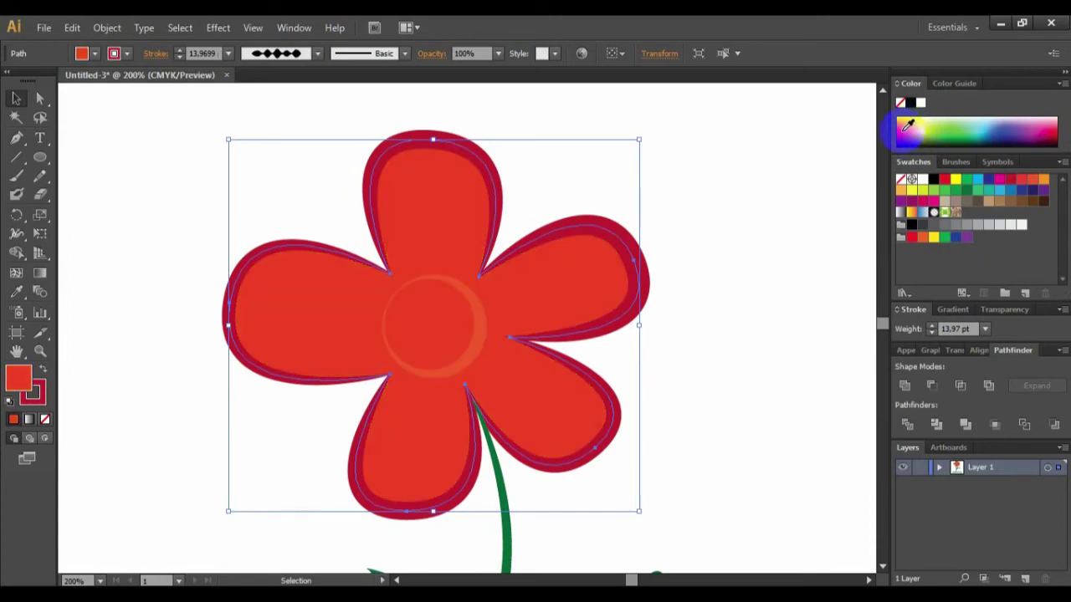
left_click(911, 125)
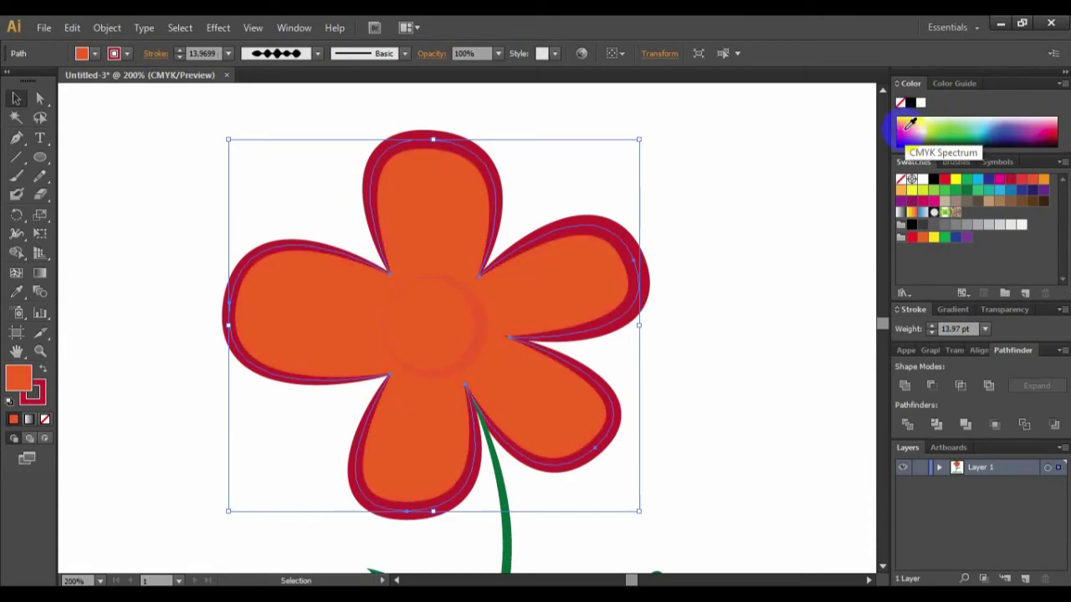
left_click(904, 124)
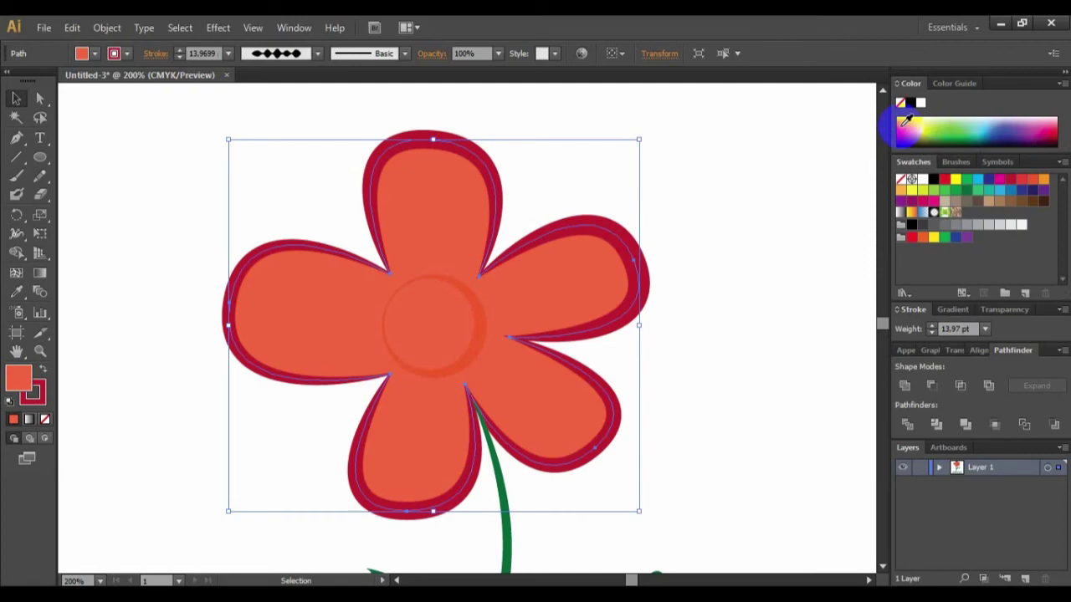
Fill the flower's centre circle with the orange swatch and deselect it.
left_click(494, 329)
left_click(471, 329)
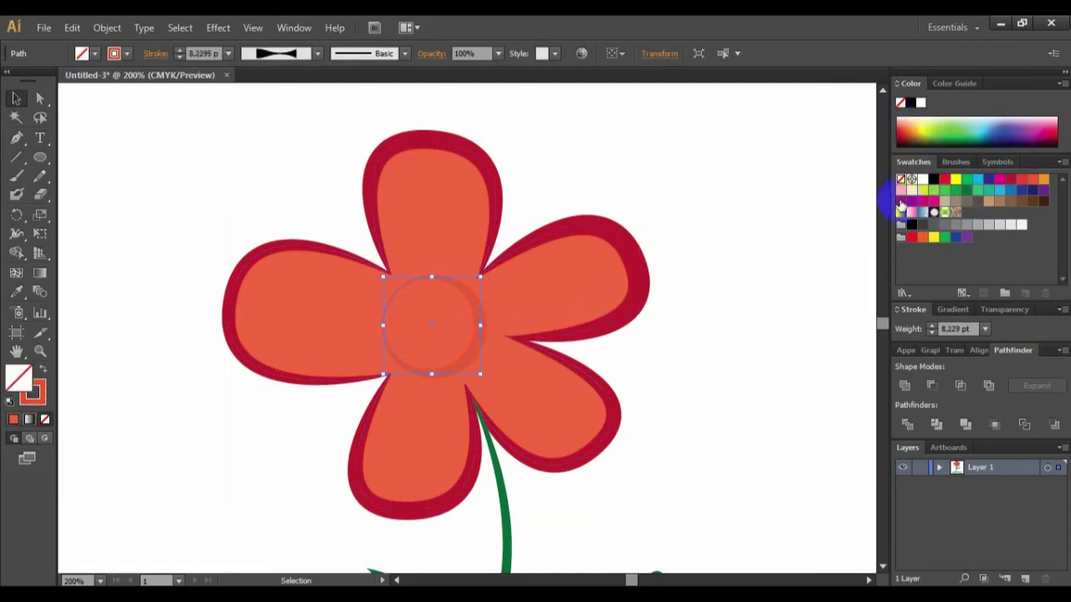
left_click(1045, 180)
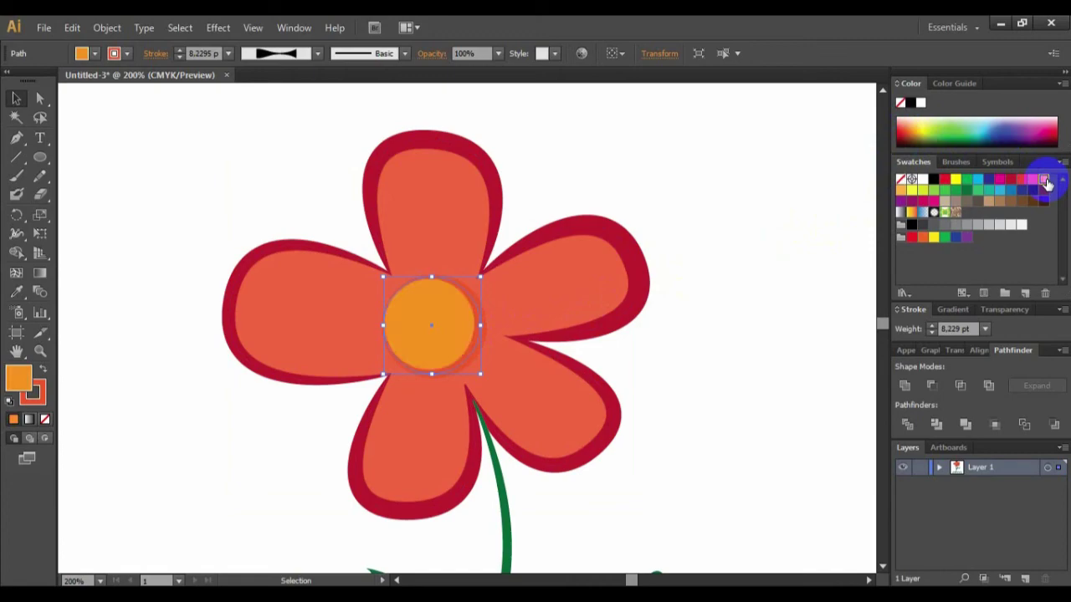
left_click(729, 390)
Fill both leaves with light green shades from the colour spectrum.
scroll(736, 352, "down", 5)
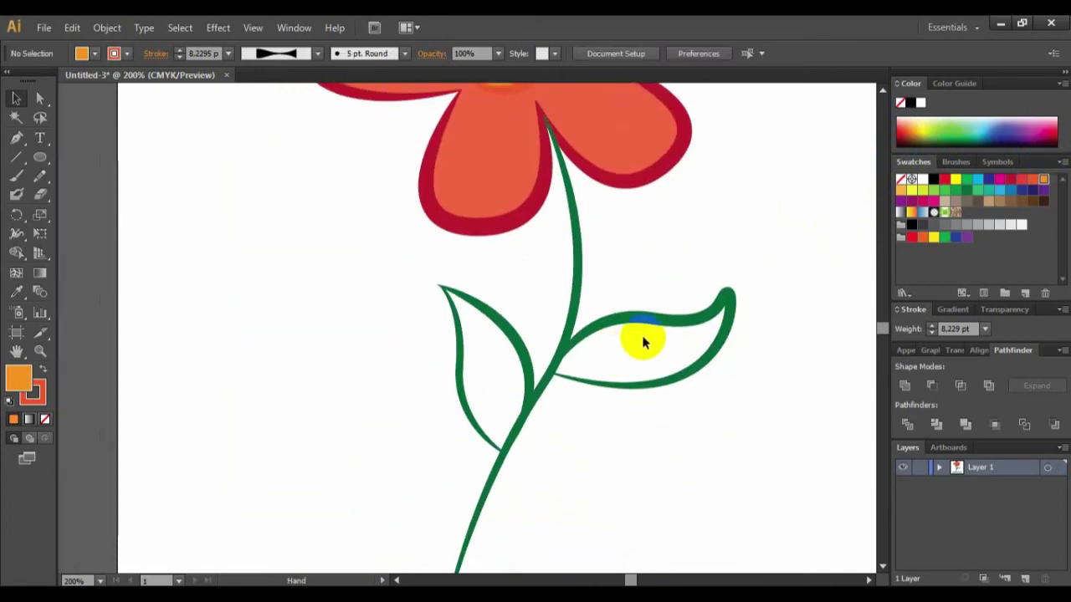
left_click(648, 325)
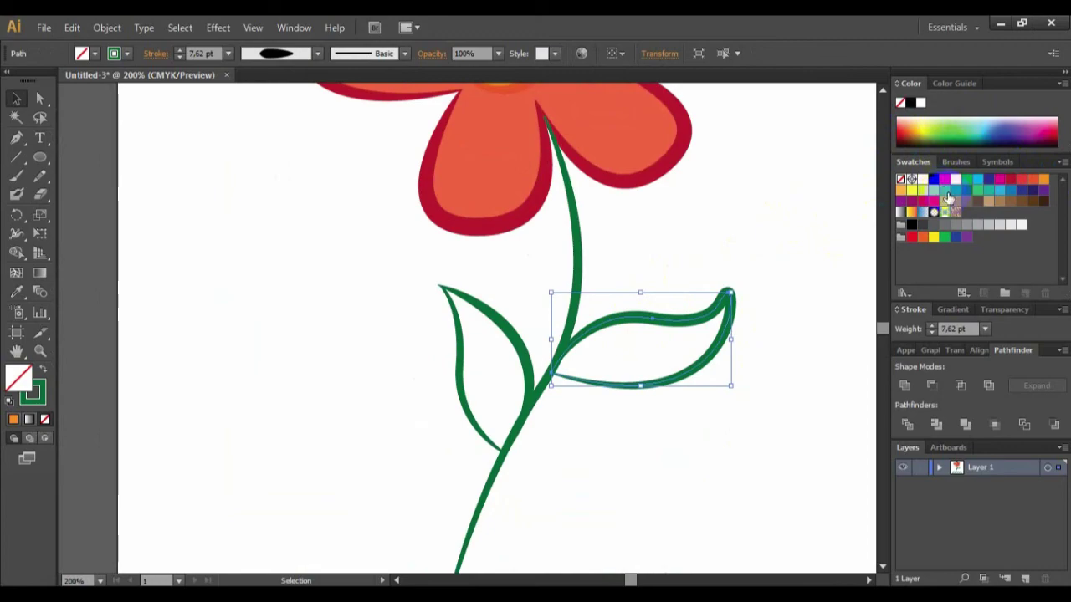
left_click(960, 120)
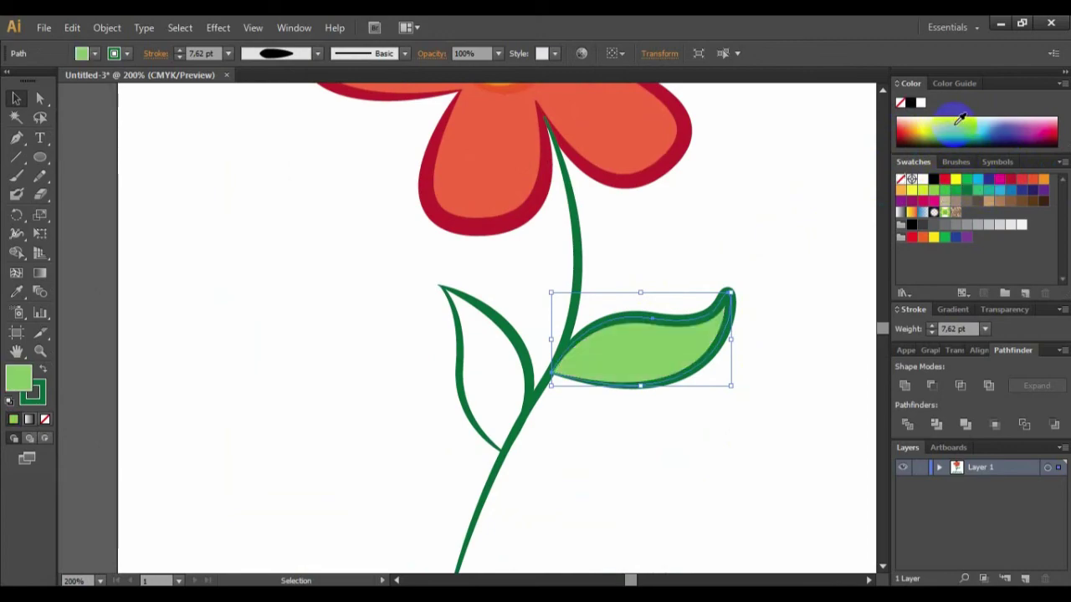
left_click(512, 333)
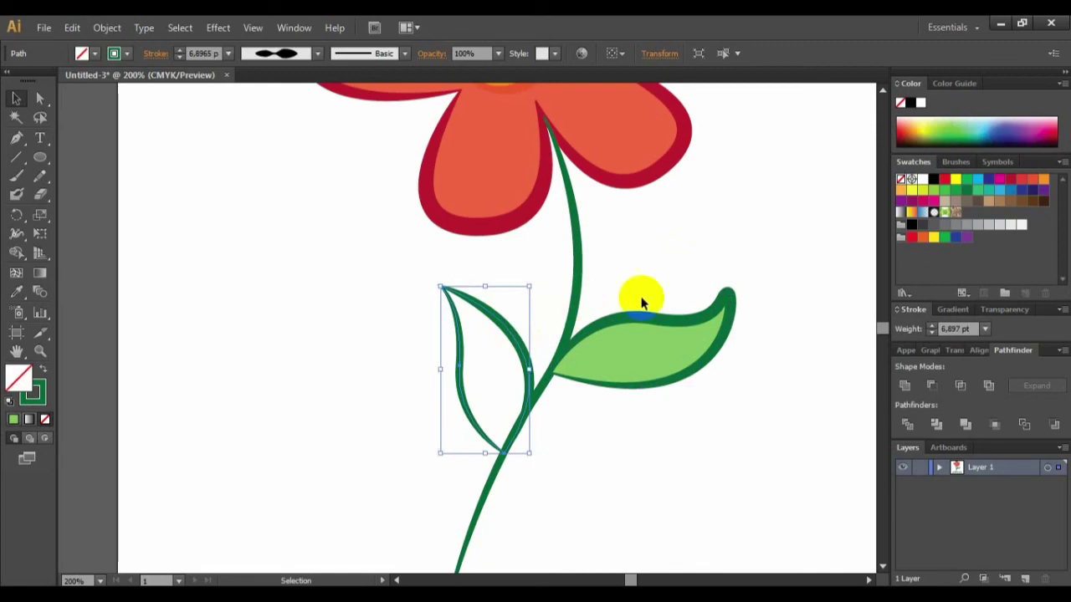
left_click(960, 119)
Fill the grass shape with light green from the colour spectrum and check the whole drawing.
scroll(736, 337, "down", 2)
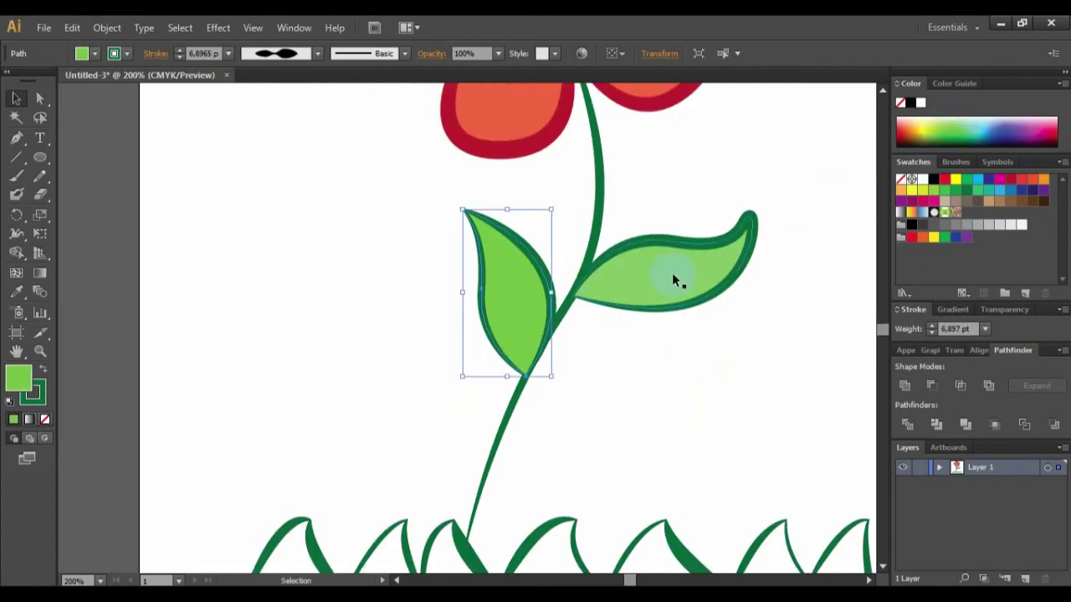
left_click(667, 418)
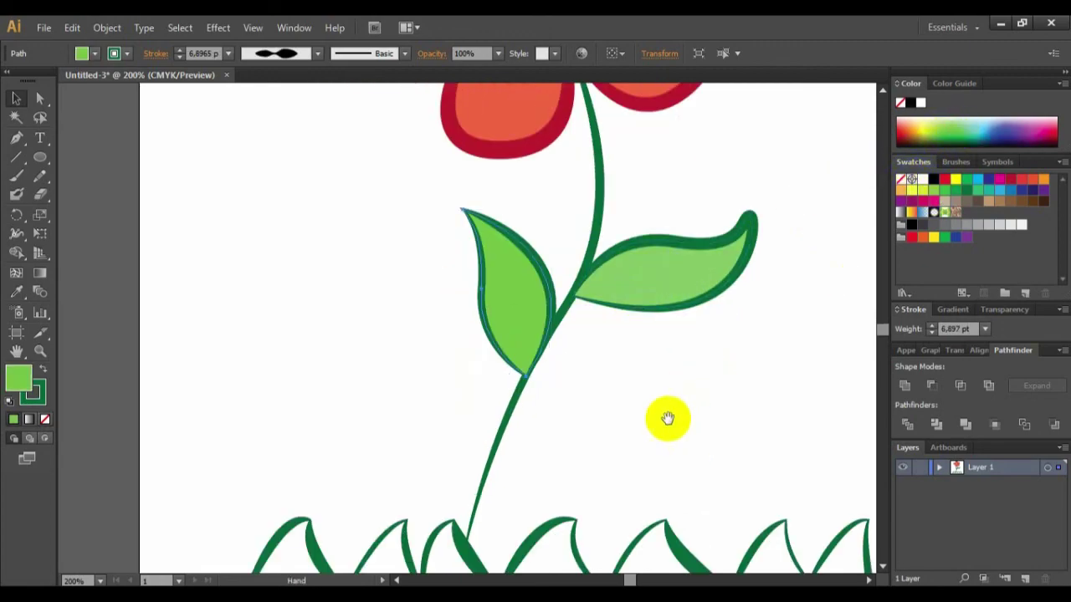
left_click_drag(668, 419, 701, 272)
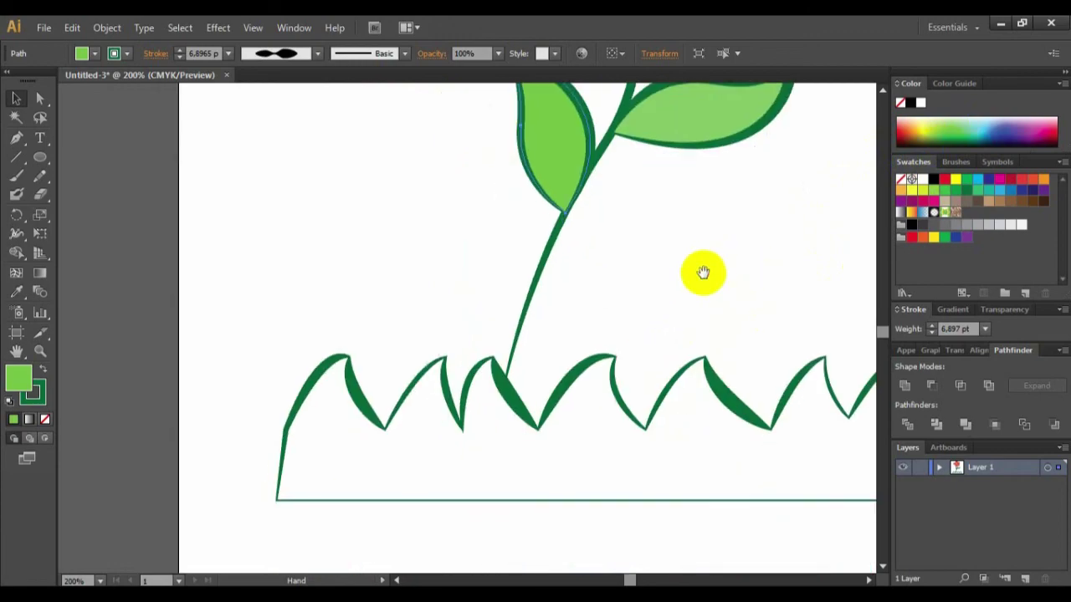
left_click(616, 389)
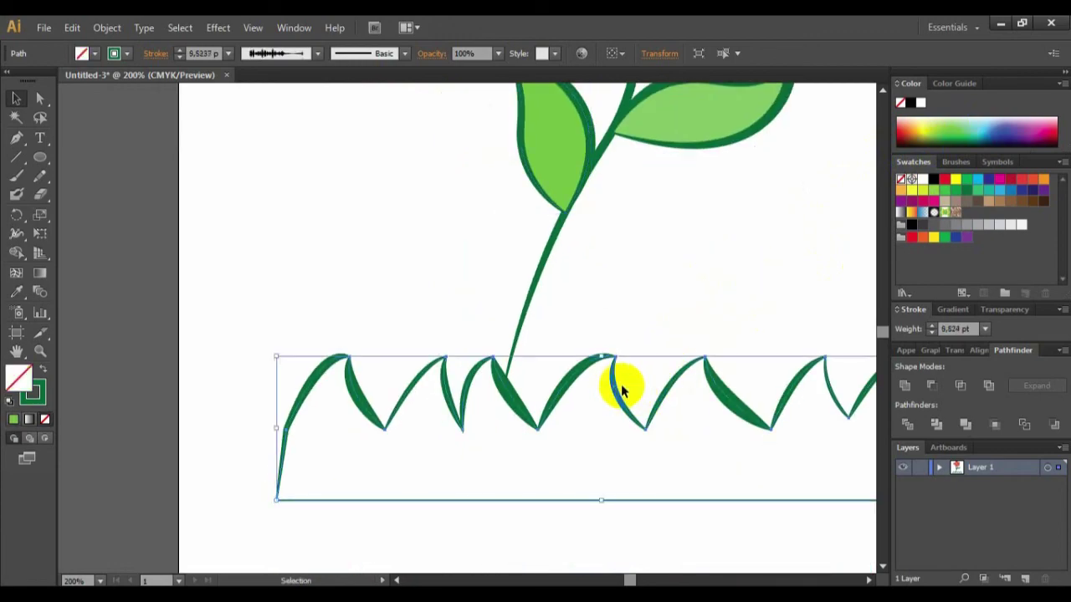
left_click(959, 122)
left_click(743, 243)
left_click_drag(742, 243, 584, 478)
left_click_drag(668, 218, 693, 404)
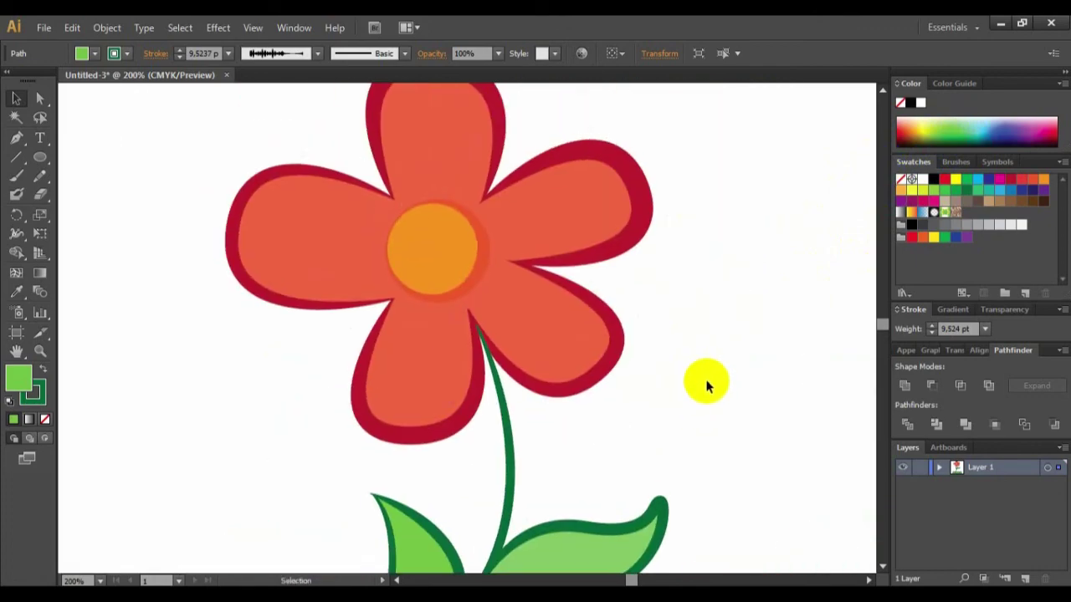
key("ctrl+minus")
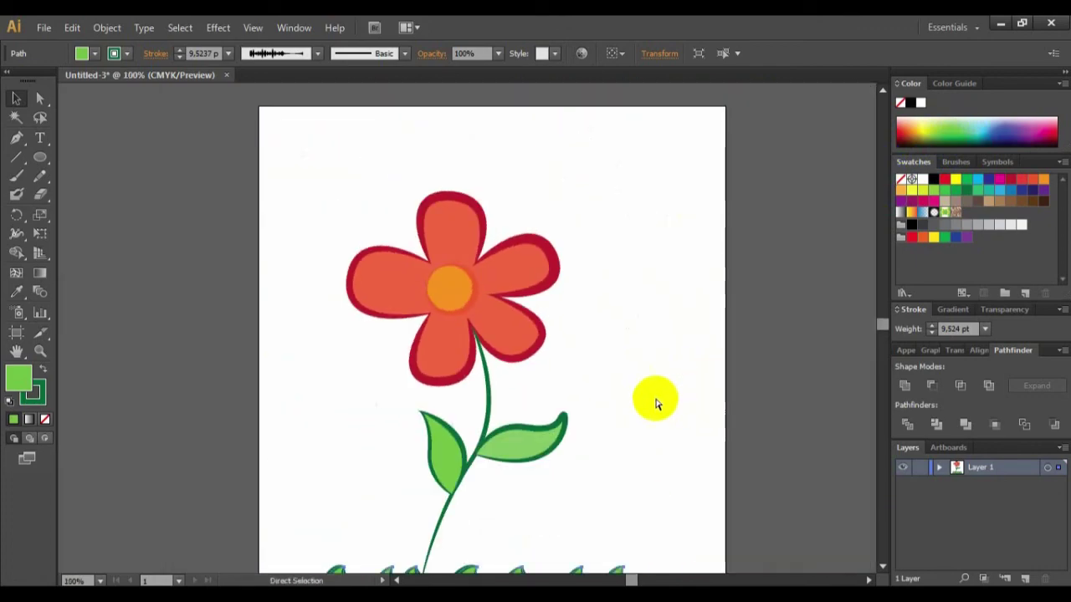
left_click_drag(635, 413, 639, 349)
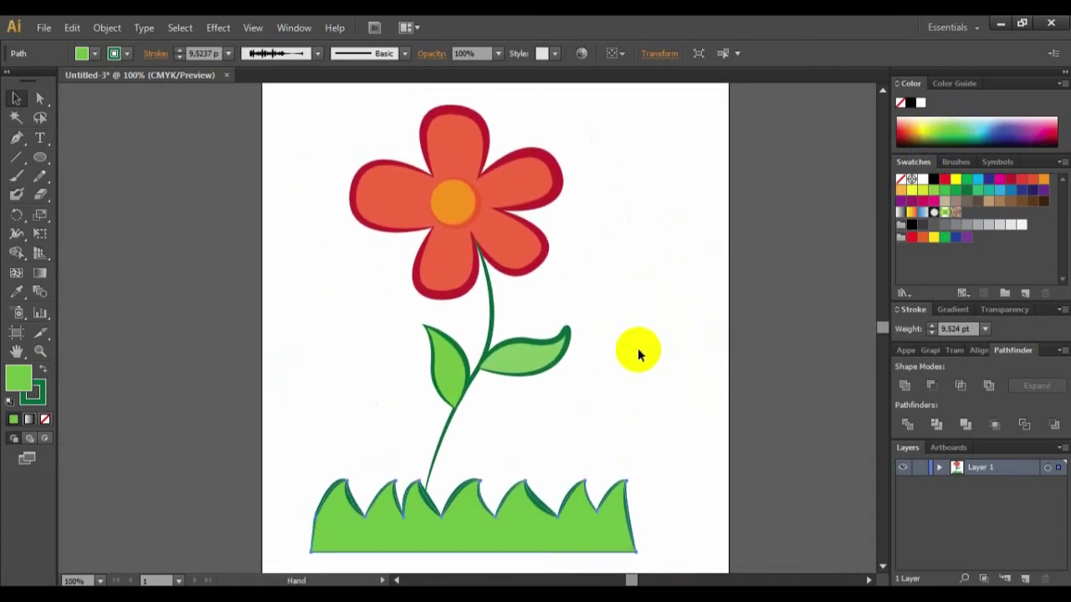